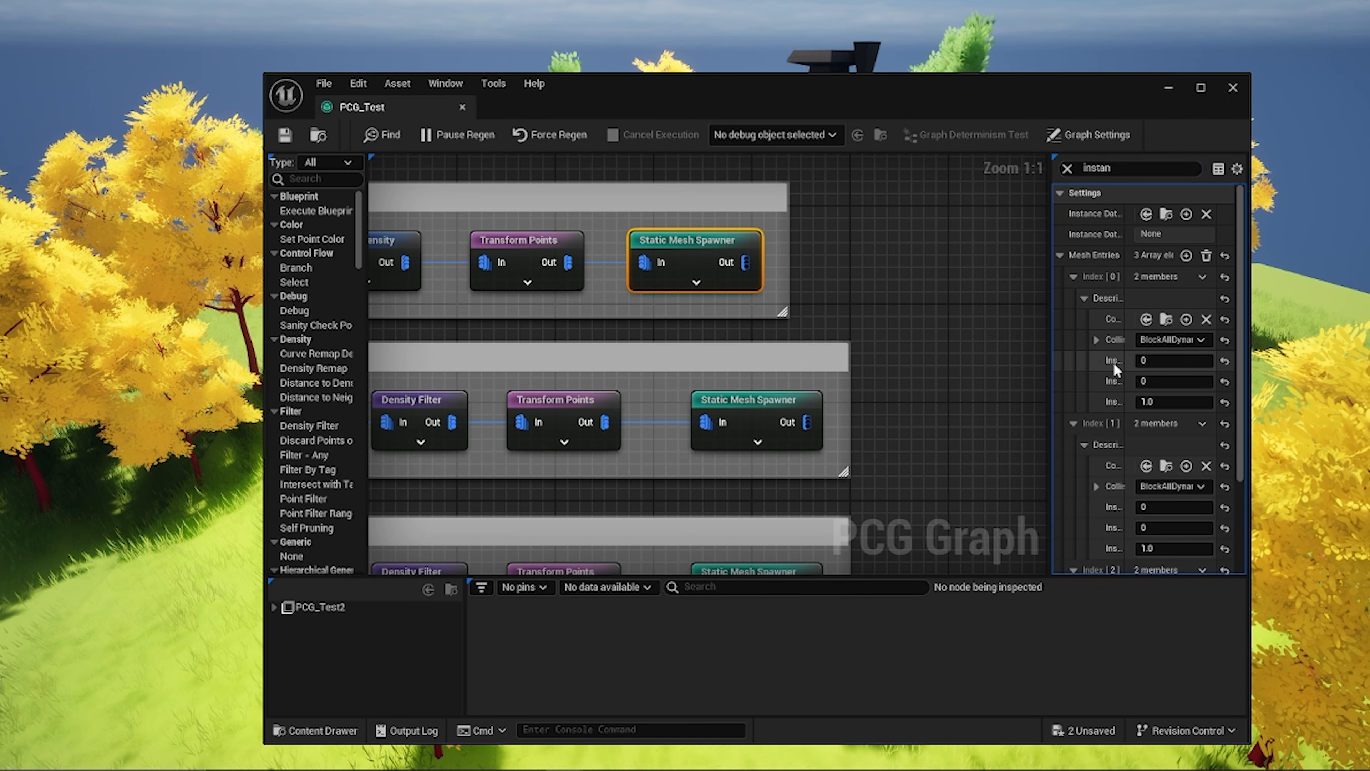
Step: Widen the node settings area and set the first mesh entry's Instance End Cull Distance to 500
{"action": "left_click_drag", "start_coordinate": [1050, 386], "coordinate": [887, 392]}
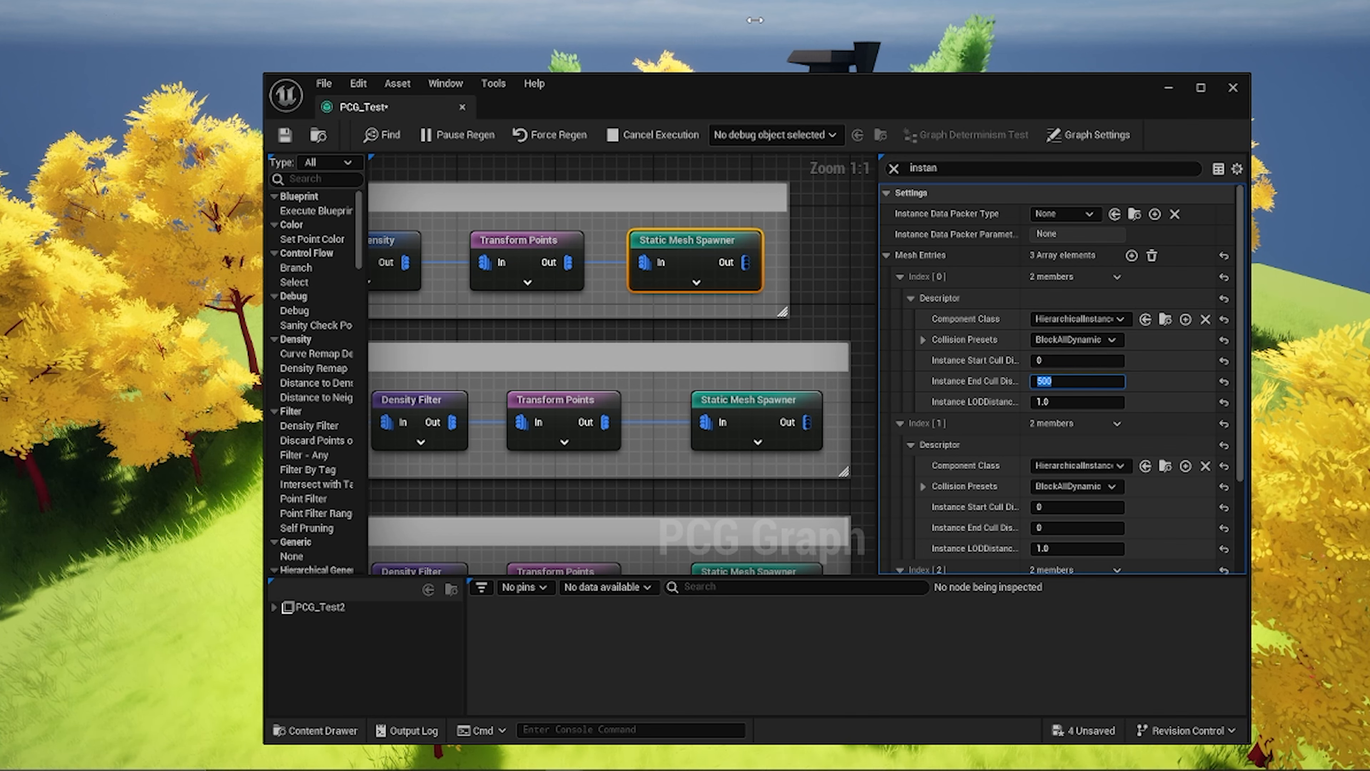
{"action": "left_click", "coordinate": [754, 405]}
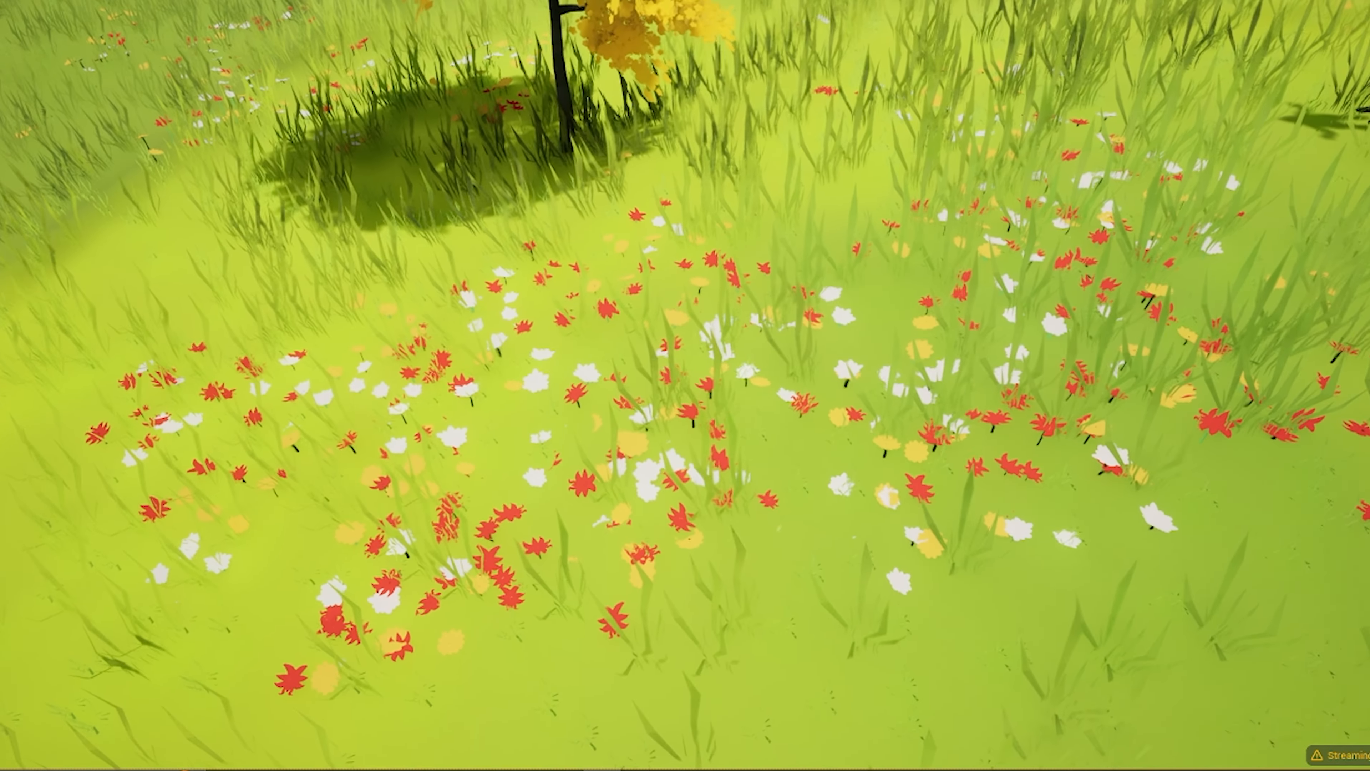
Step: Open the Flowers material from the Materials folder and examine its material graph
{"action": "key", "text": "ctrl+space"}
{"action": "left_click", "coordinate": [572, 489]}
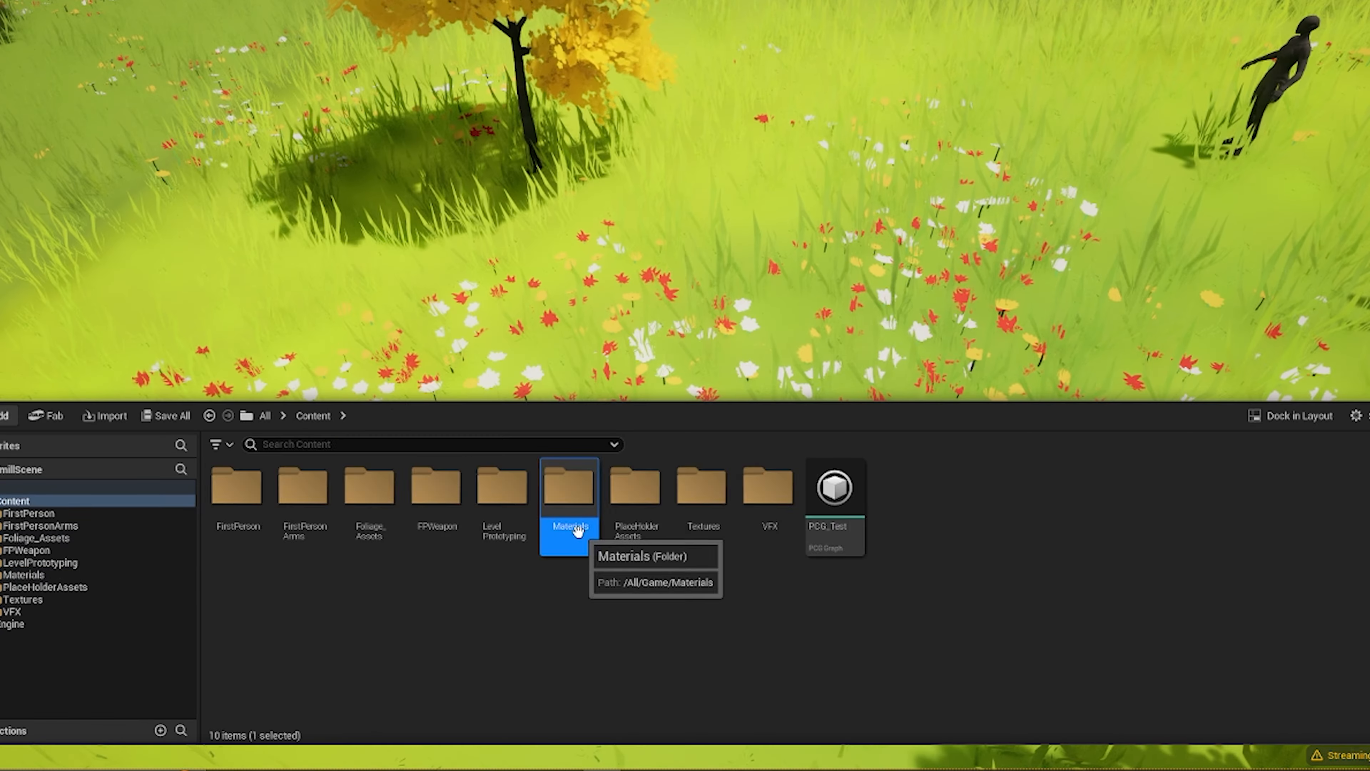
{"action": "double_click", "coordinate": [577, 532]}
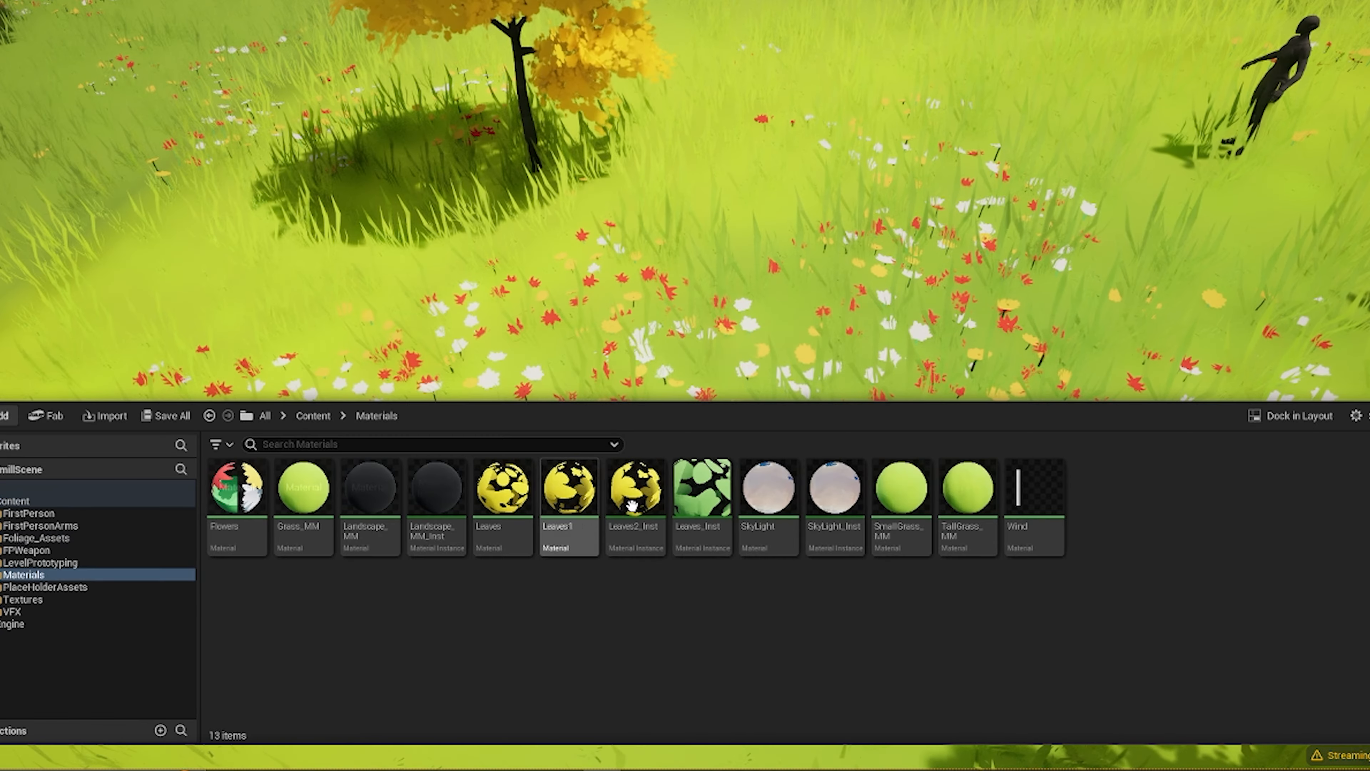
{"action": "double_click", "coordinate": [242, 540]}
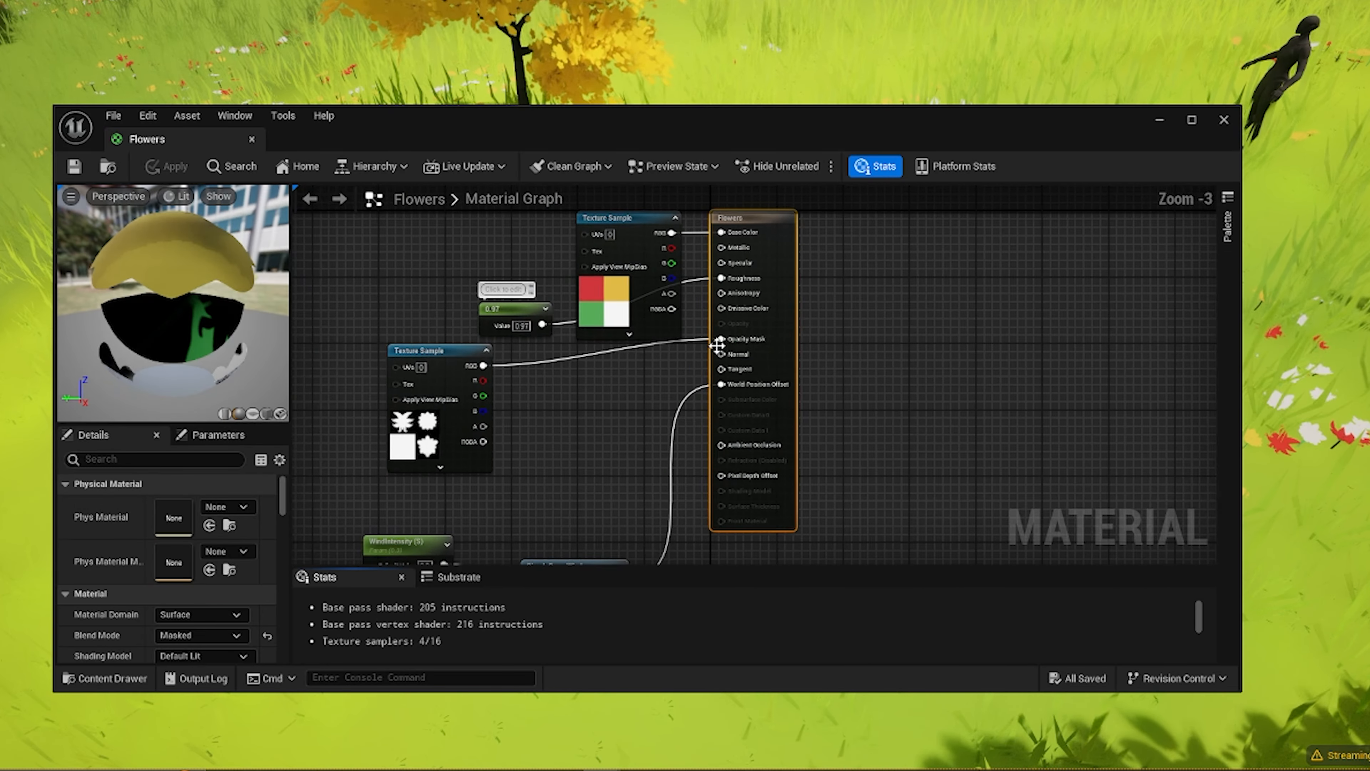
{"action": "scroll", "coordinate": [718, 403], "scroll_direction": "up", "scroll_amount": 3}
{"action": "scroll", "coordinate": [716, 371], "scroll_direction": "down", "scroll_amount": 2}
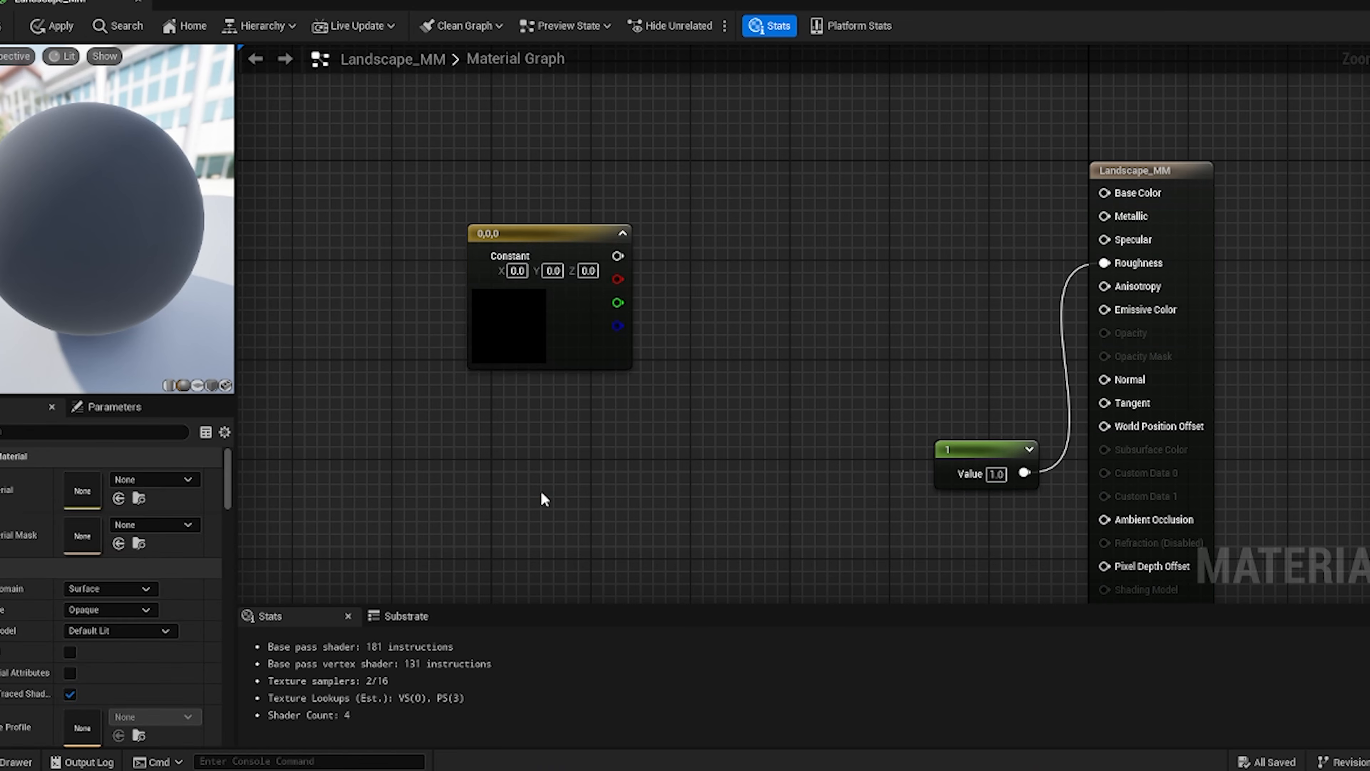
Step: Copy the black constant colour node twice, stack the three nodes in a column, and open the top one's colour for editing
{"action": "key", "text": "ctrl+d"}
{"action": "right_click_drag", "start_coordinate": [680, 382], "coordinate": [721, 356]}
{"action": "scroll", "coordinate": [721, 356], "scroll_direction": "down", "scroll_amount": 1}
{"action": "left_click_drag", "start_coordinate": [696, 366], "coordinate": [619, 284]}
{"action": "left_click", "coordinate": [627, 419]}
{"action": "key", "text": "ctrl+v"}
{"action": "left_click_drag", "start_coordinate": [701, 520], "coordinate": [623, 424]}
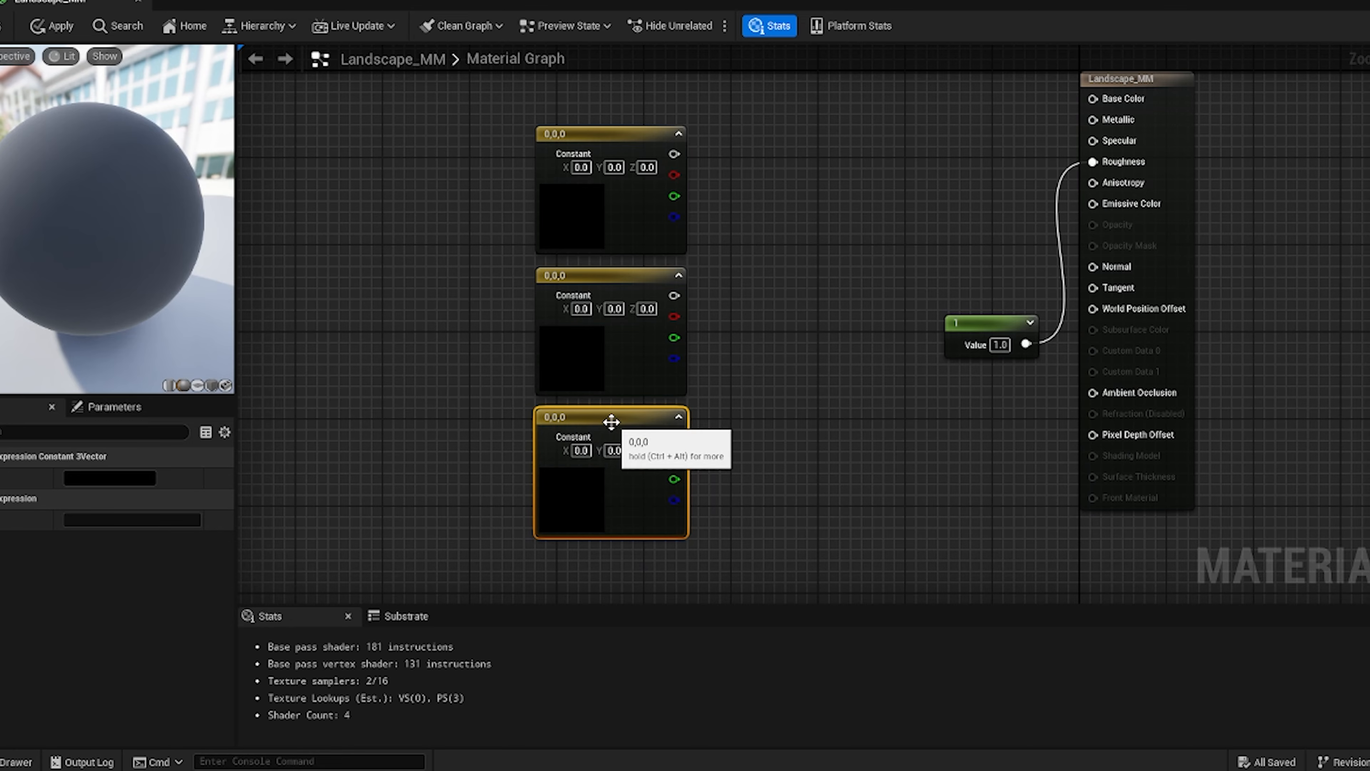
{"action": "double_click", "coordinate": [587, 208]}
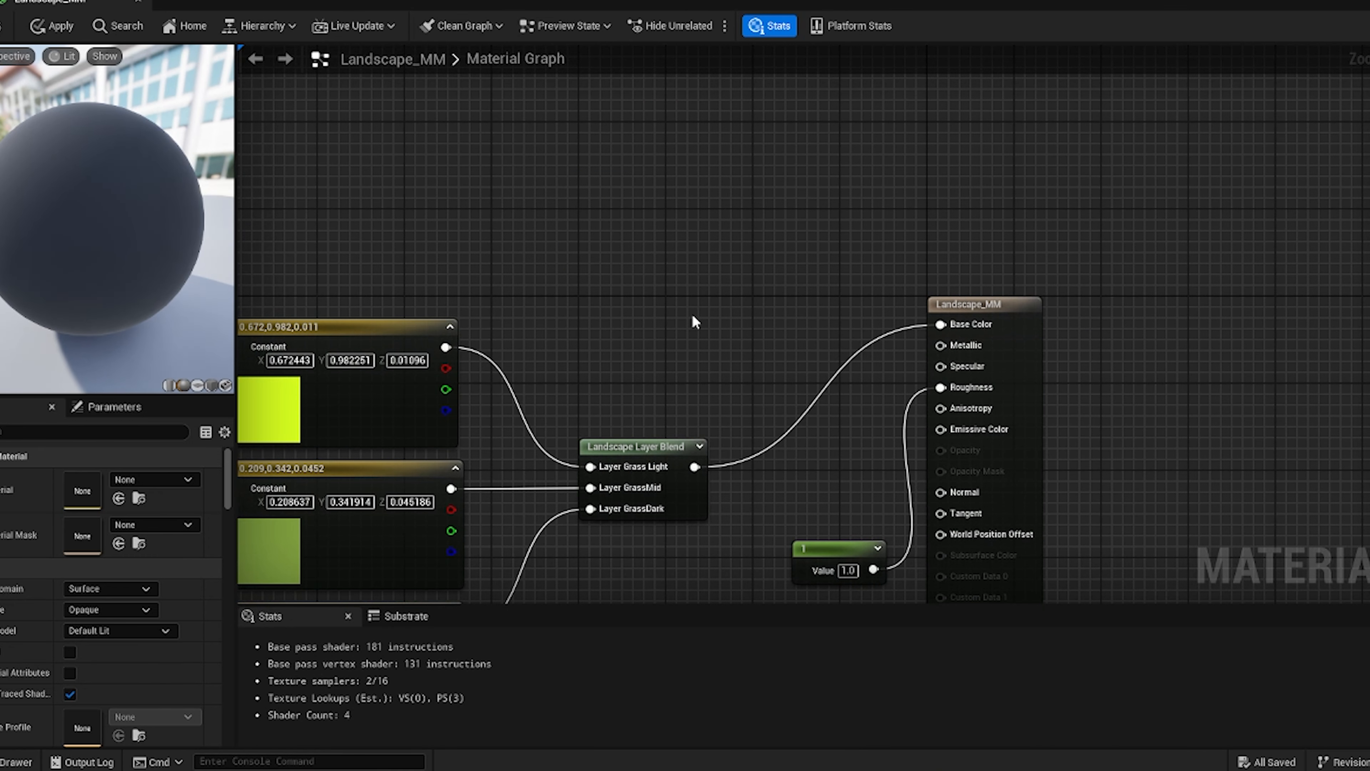
Step: Search the material nodes for "wor" and add the matching node above the Landscape Layer Blend node
{"action": "right_click", "coordinate": [646, 296]}
{"action": "type", "text": "abs"}
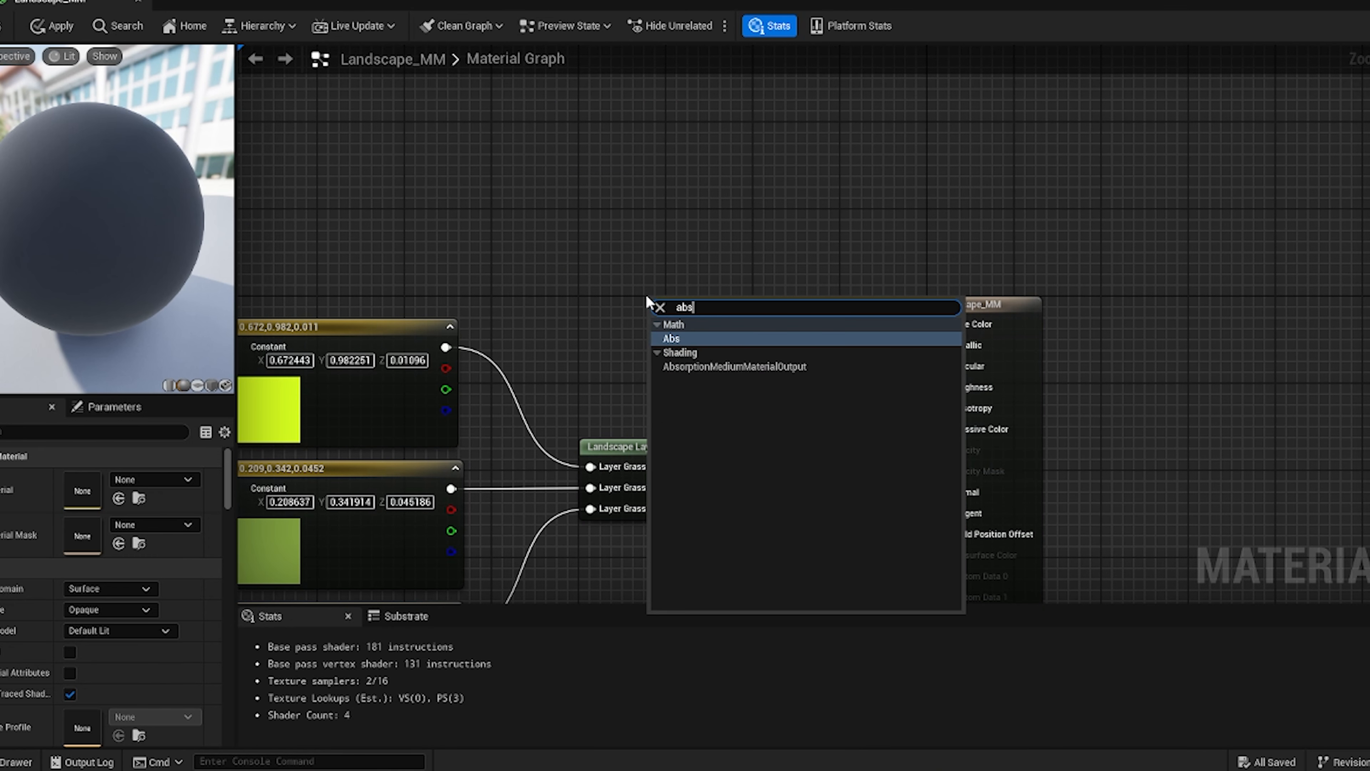
{"action": "type", "text": "o"}
{"action": "key", "text": "BackSpace"}
{"action": "key", "text": "BackSpace"}
{"action": "key", "text": "BackSpace"}
{"action": "key", "text": "BackSpace"}
{"action": "type", "text": "wor"}
{"action": "key", "text": "Return"}
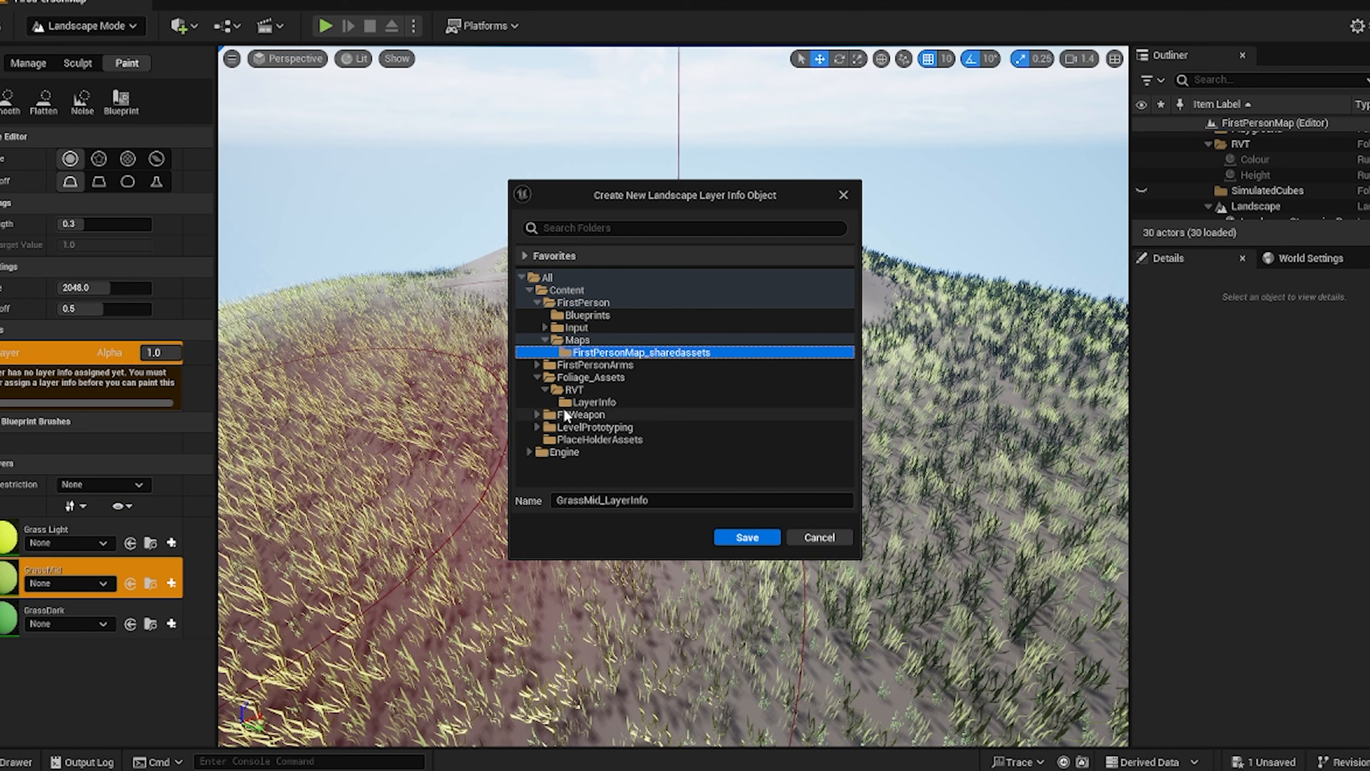
Step: Save the GrassMid_LayerInfo layer info object in the LayerInfo folder under Foliage_Assets/RVT
{"action": "left_click", "coordinate": [591, 402]}
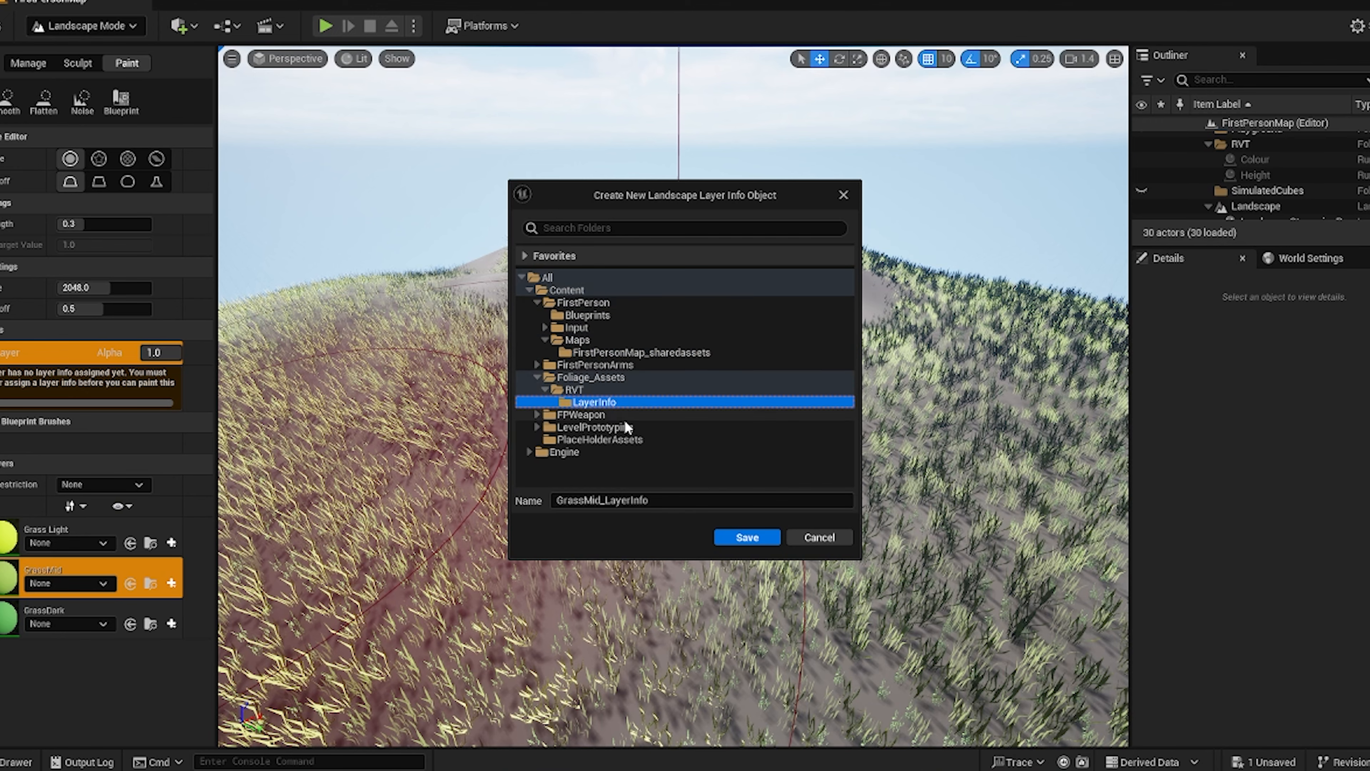
{"action": "left_click", "coordinate": [751, 541]}
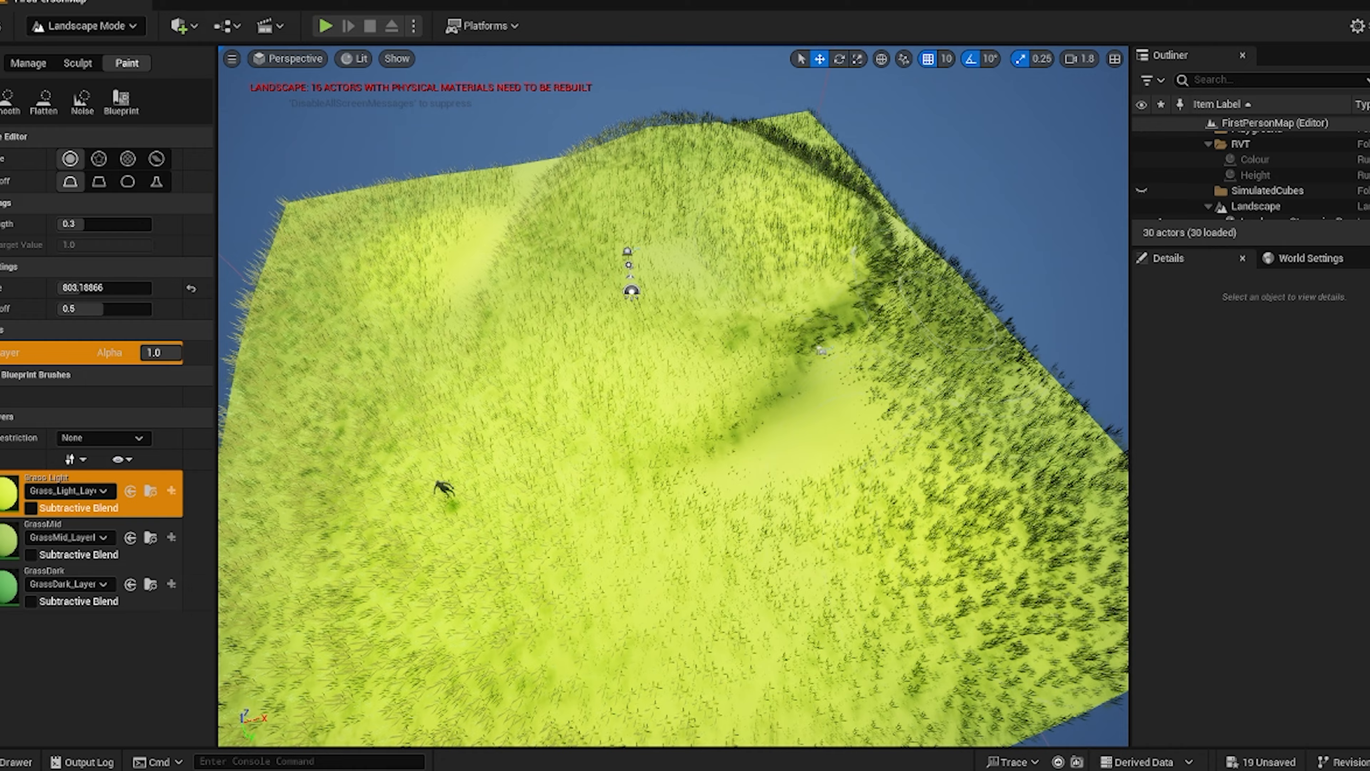
{"action": "right_click_drag", "start_coordinate": [589, 485], "coordinate": [645, 515]}
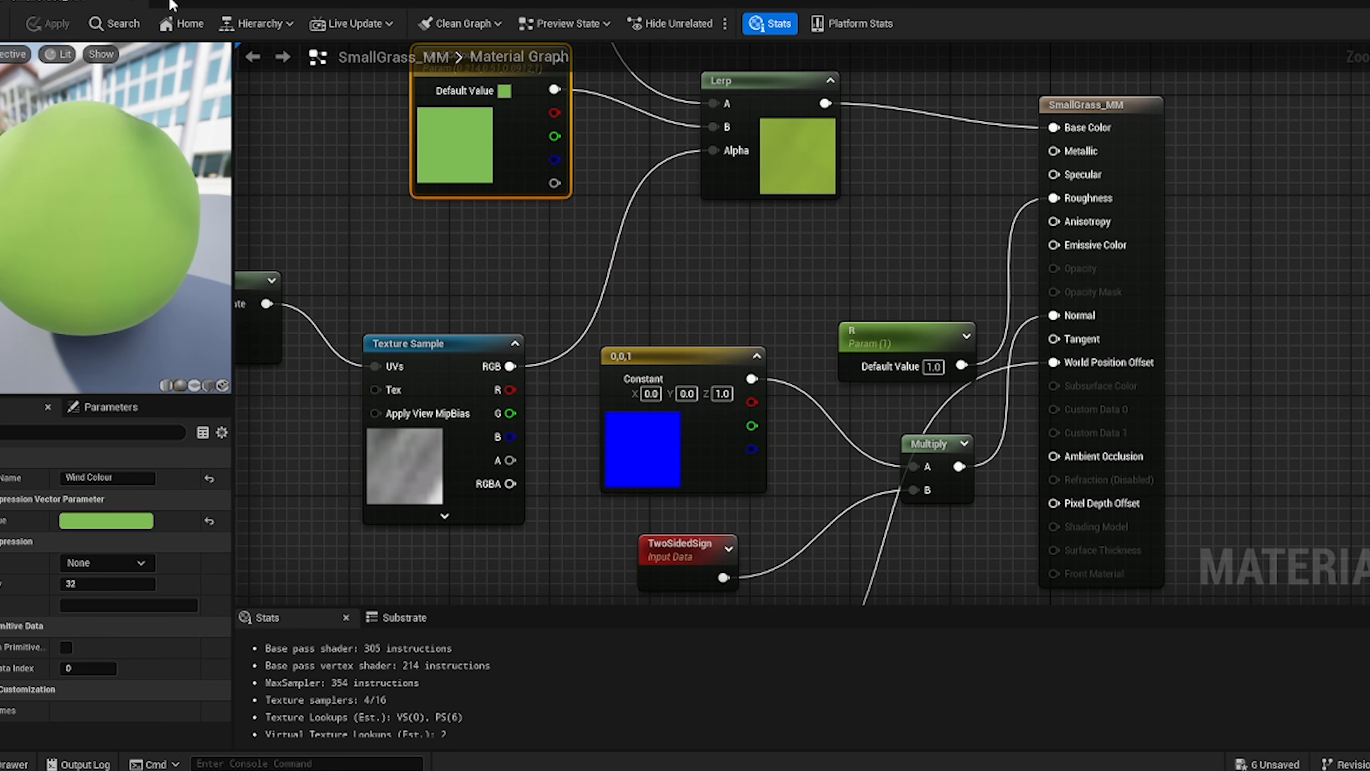
Step: Open the PCG small grass mesh from Foliage_Assets and replace the WorldGridMaterial in its material slot
{"action": "left_click", "coordinate": [138, 2]}
{"action": "key", "text": "ctrl+space"}
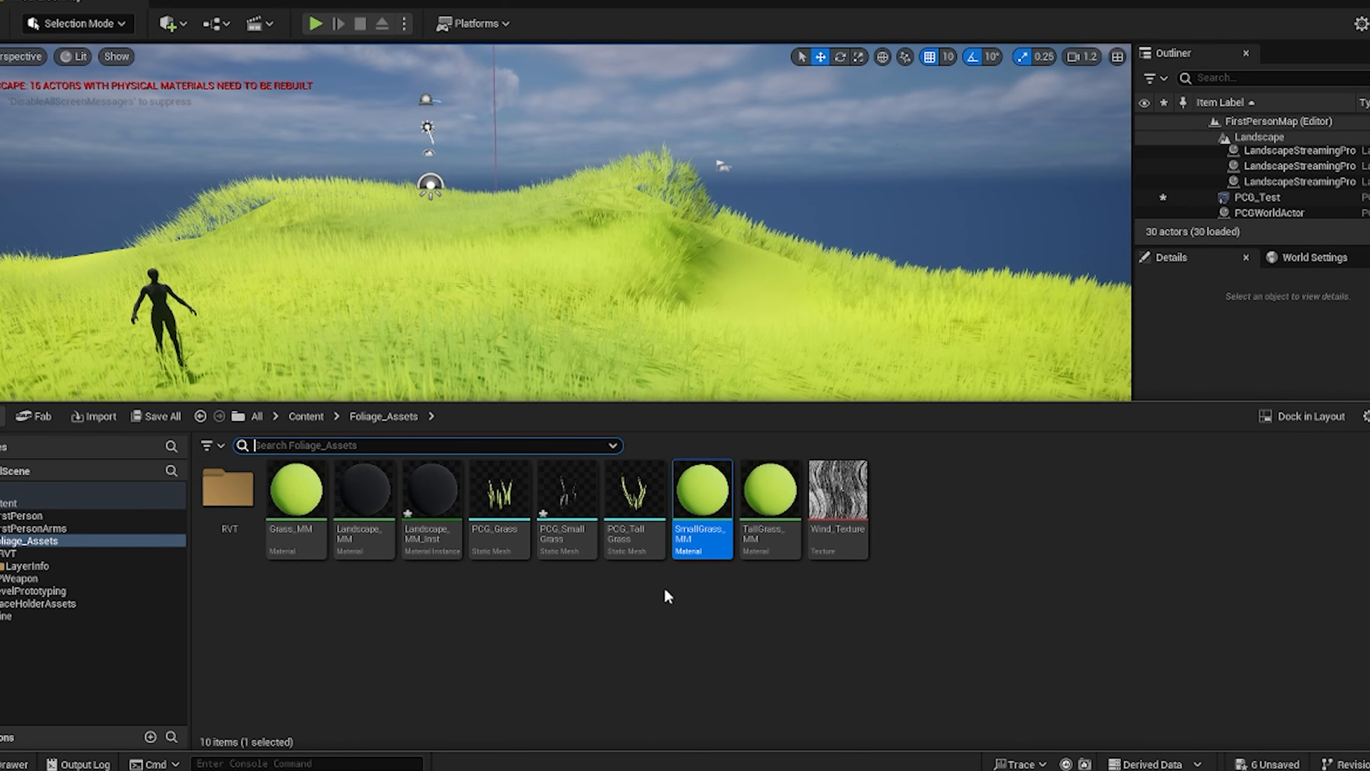
{"action": "double_click", "coordinate": [568, 491]}
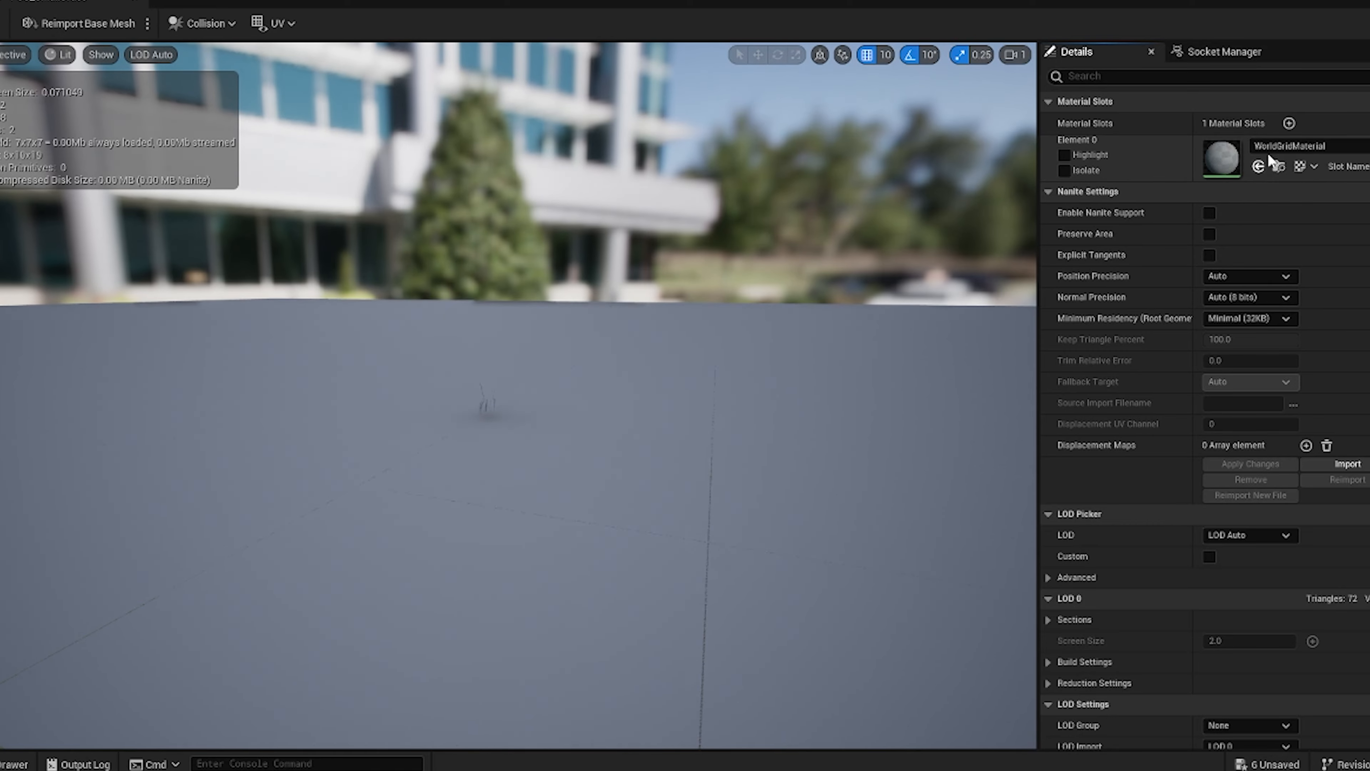
{"action": "left_click", "coordinate": [1282, 146]}
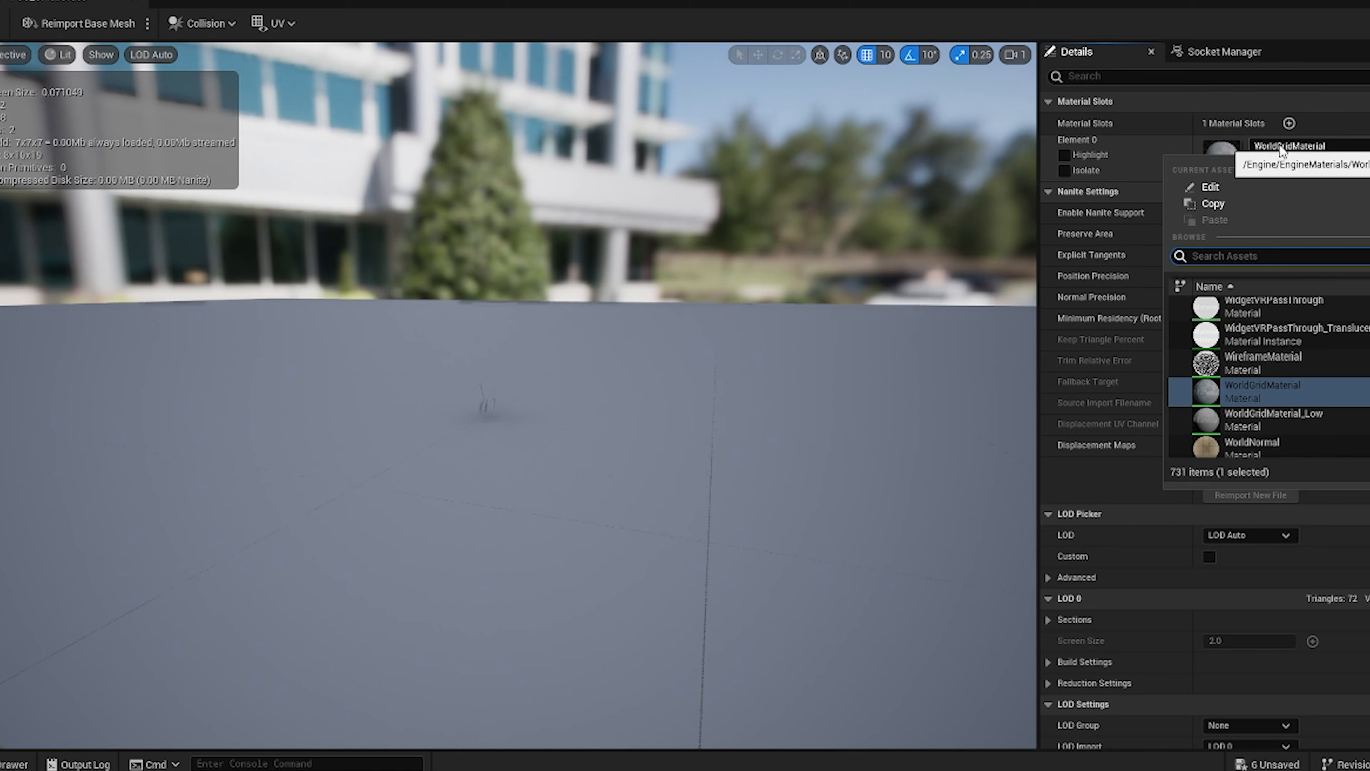
{"action": "left_click", "coordinate": [1298, 322]}
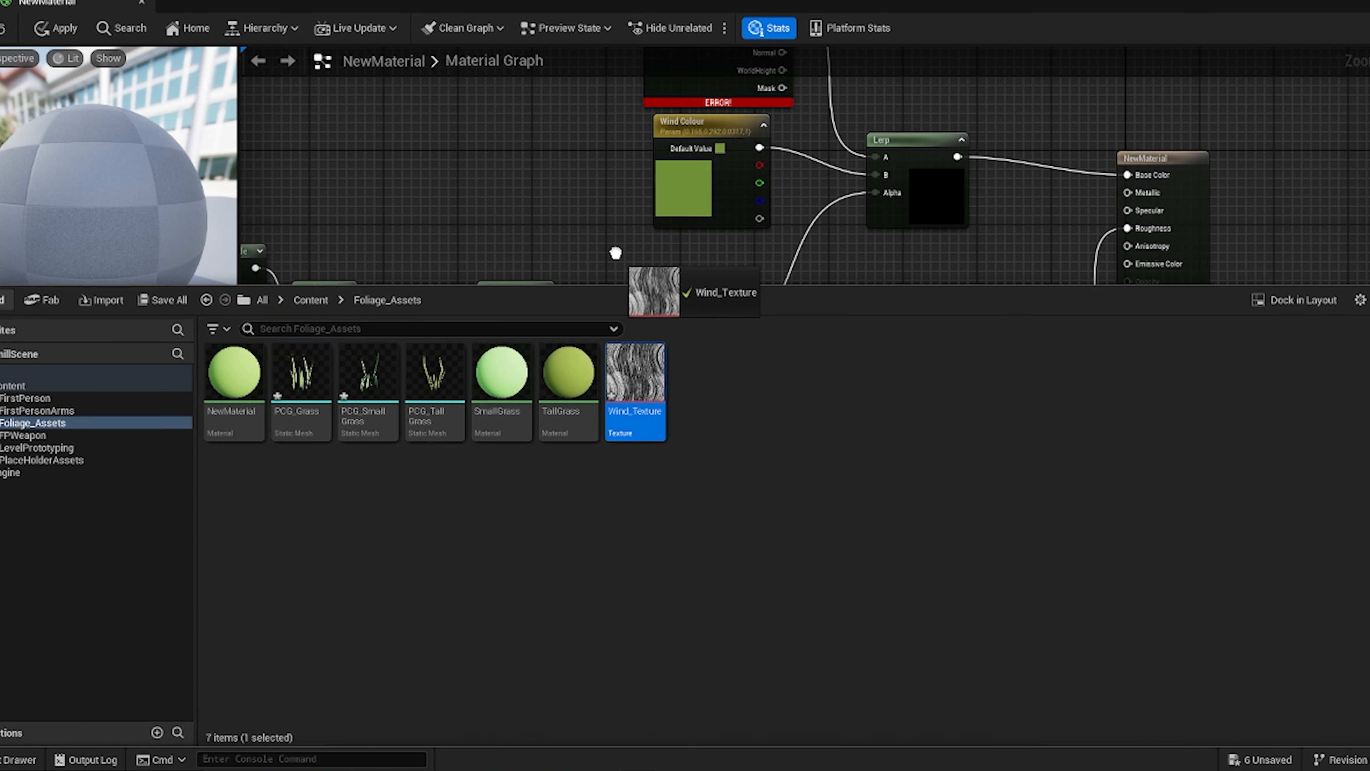
Step: Add Wind_Texture to the NewMaterial graph as a Texture Sample and move it beside the faulty sample node
{"action": "left_click_drag", "start_coordinate": [615, 253], "coordinate": [617, 255]}
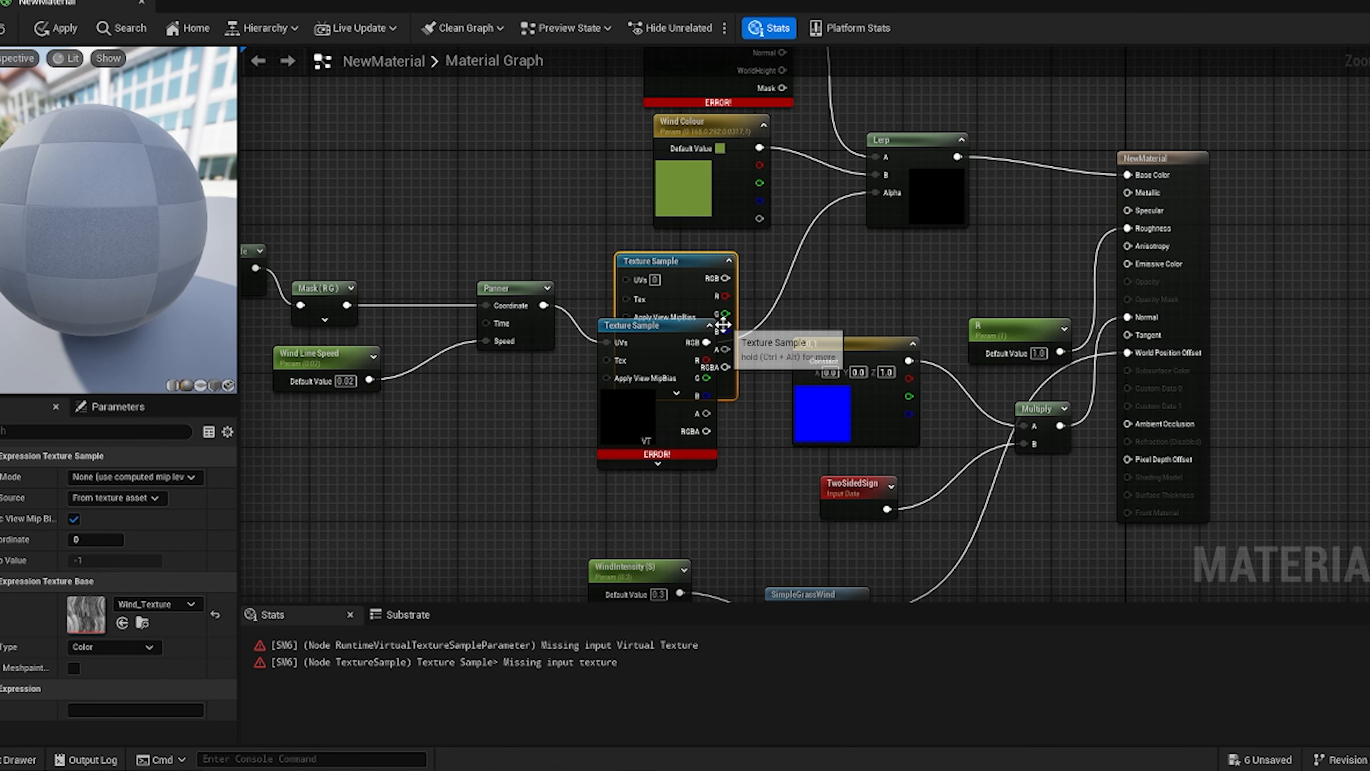
{"action": "left_click_drag", "start_coordinate": [669, 344], "coordinate": [546, 450]}
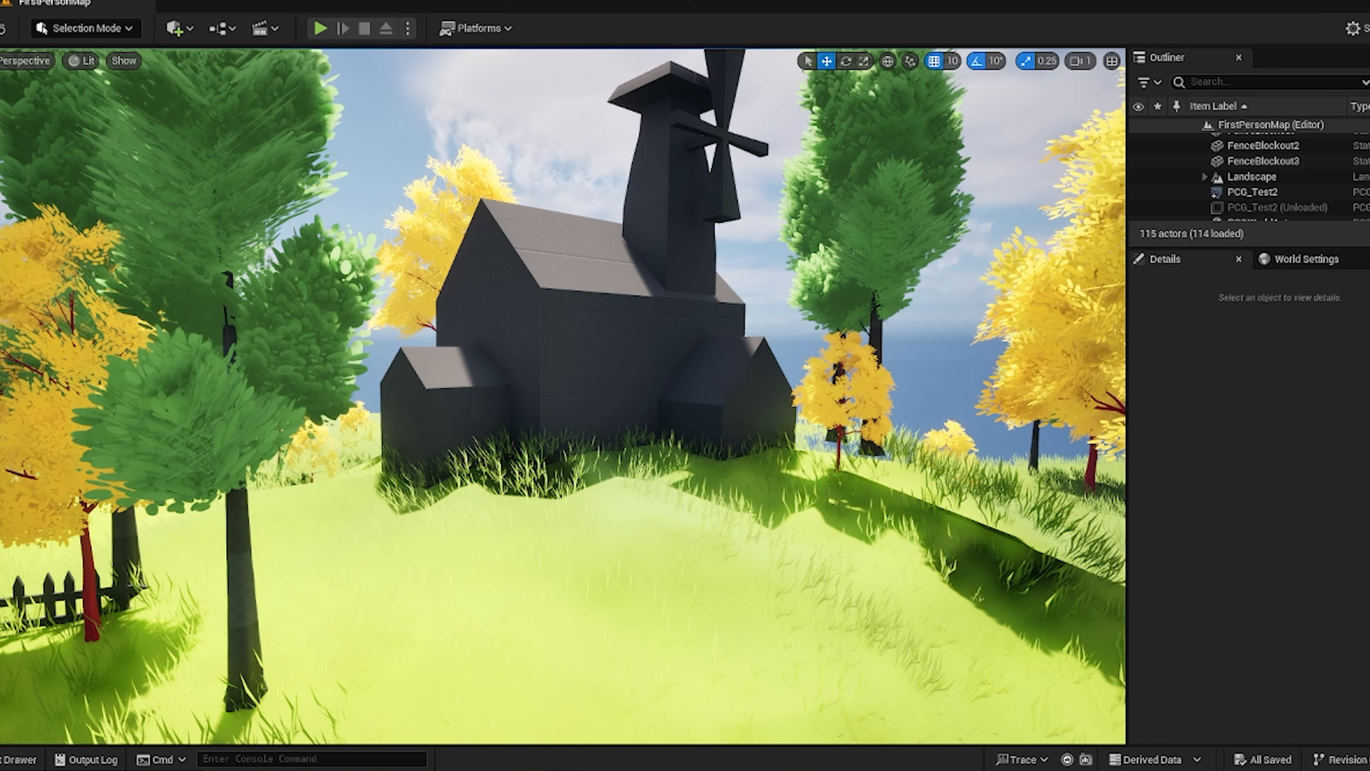
{"action": "key", "text": "s"}
{"action": "mouse_move", "coordinate": [977, 399]}
{"action": "right_mouse_down"}
{"action": "mouse_move", "coordinate": [1015, 402]}
{"action": "mouse_move", "coordinate": [966, 405]}
{"action": "mouse_move", "coordinate": [977, 400]}
{"action": "right_mouse_up"}
{"action": "key", "text": "w"}
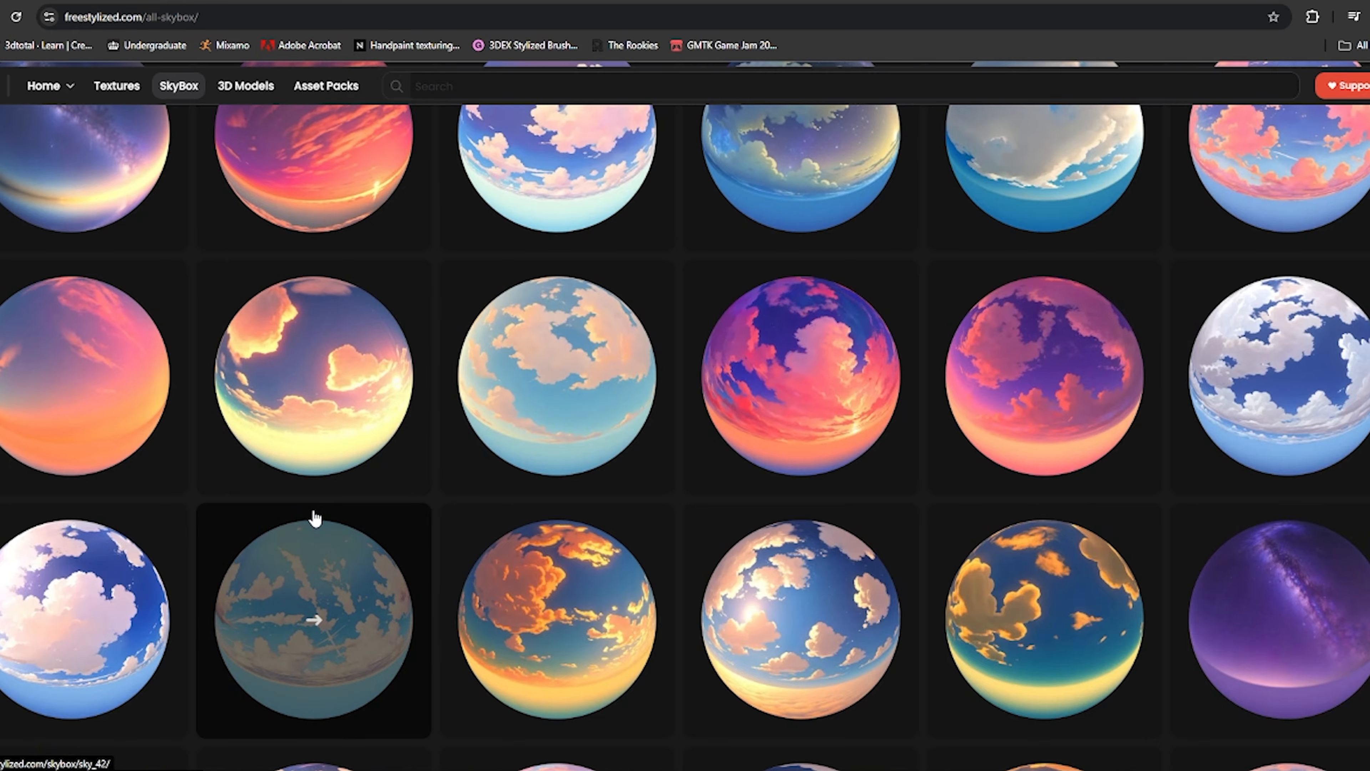
Step: Switch to the browser, go through the freestylized.com skybox gallery, and open one of the cloudy skies
{"action": "scroll", "coordinate": [407, 490], "scroll_direction": "down", "scroll_amount": 3}
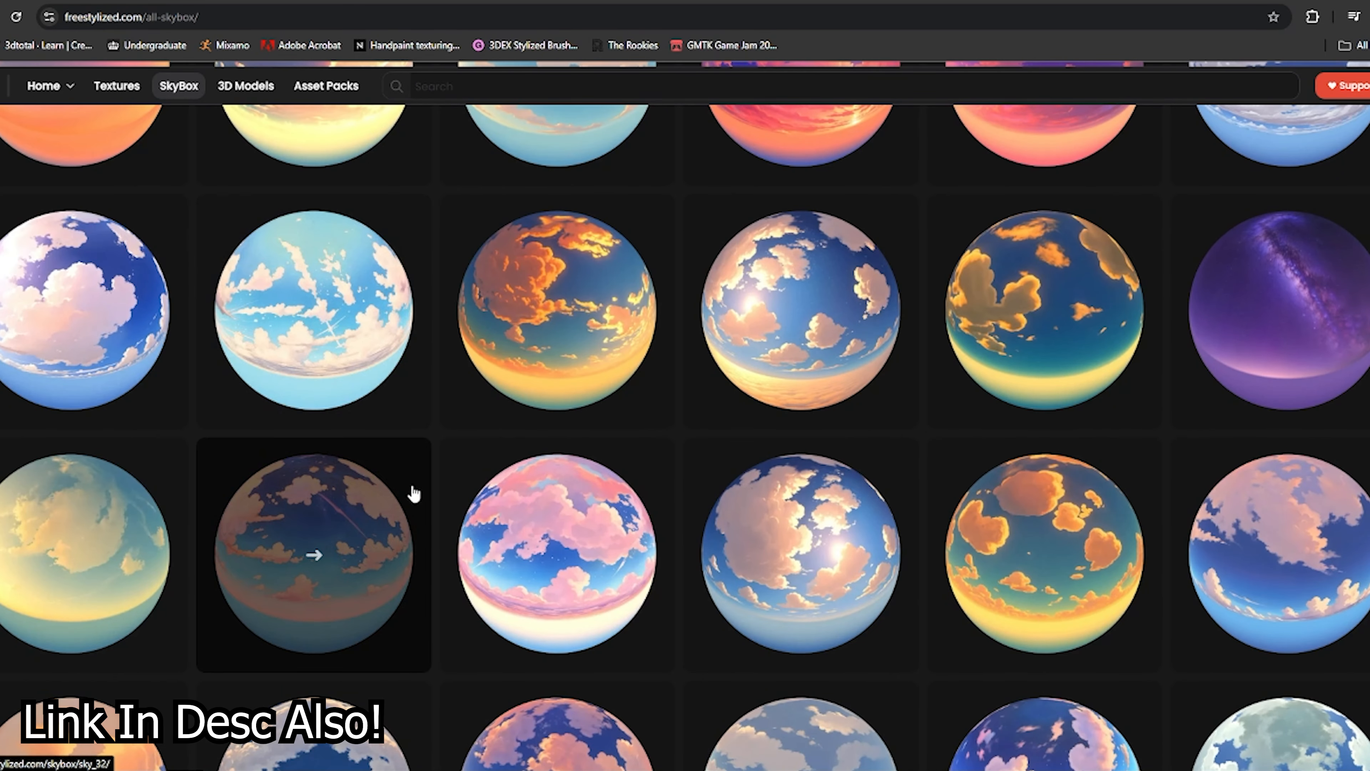
{"action": "scroll", "coordinate": [413, 489], "scroll_direction": "down", "scroll_amount": 3}
{"action": "scroll", "coordinate": [413, 490], "scroll_direction": "down", "scroll_amount": 4}
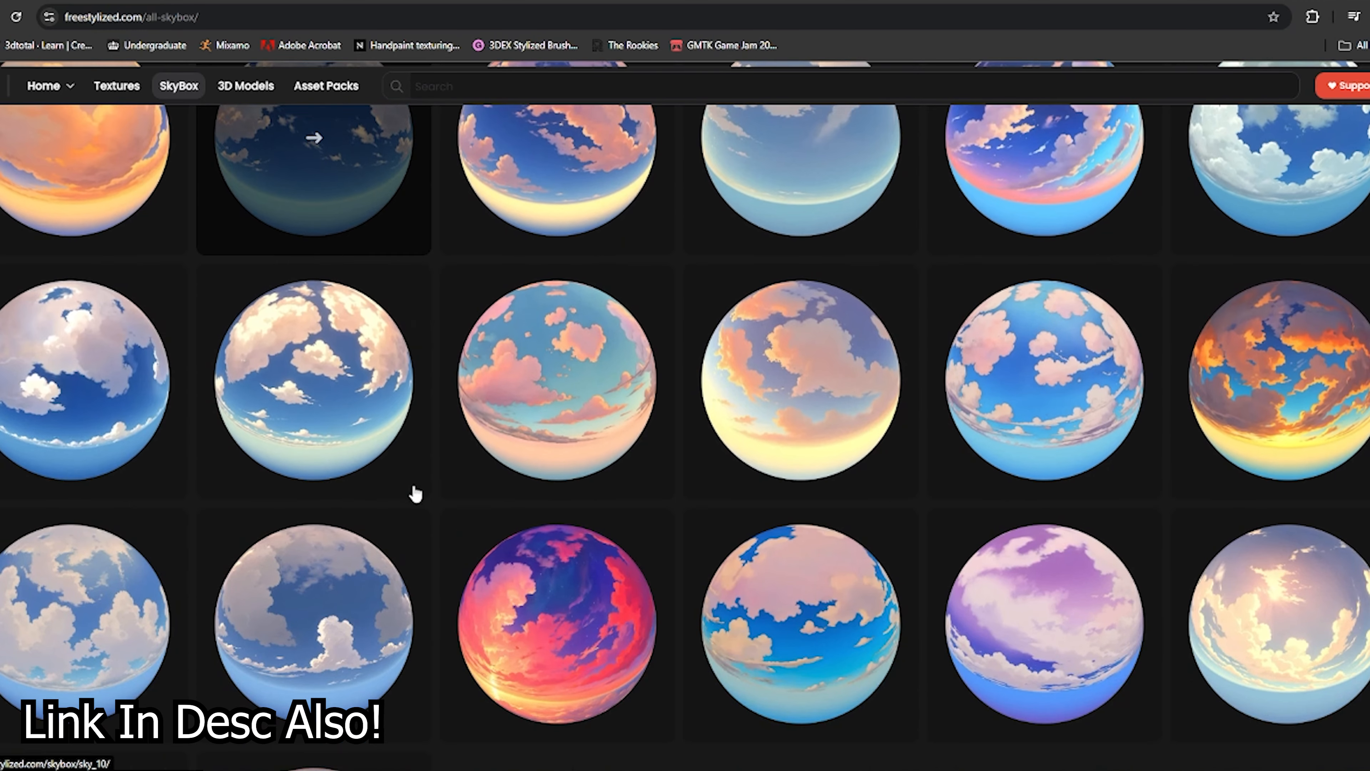
{"action": "left_click", "coordinate": [113, 367]}
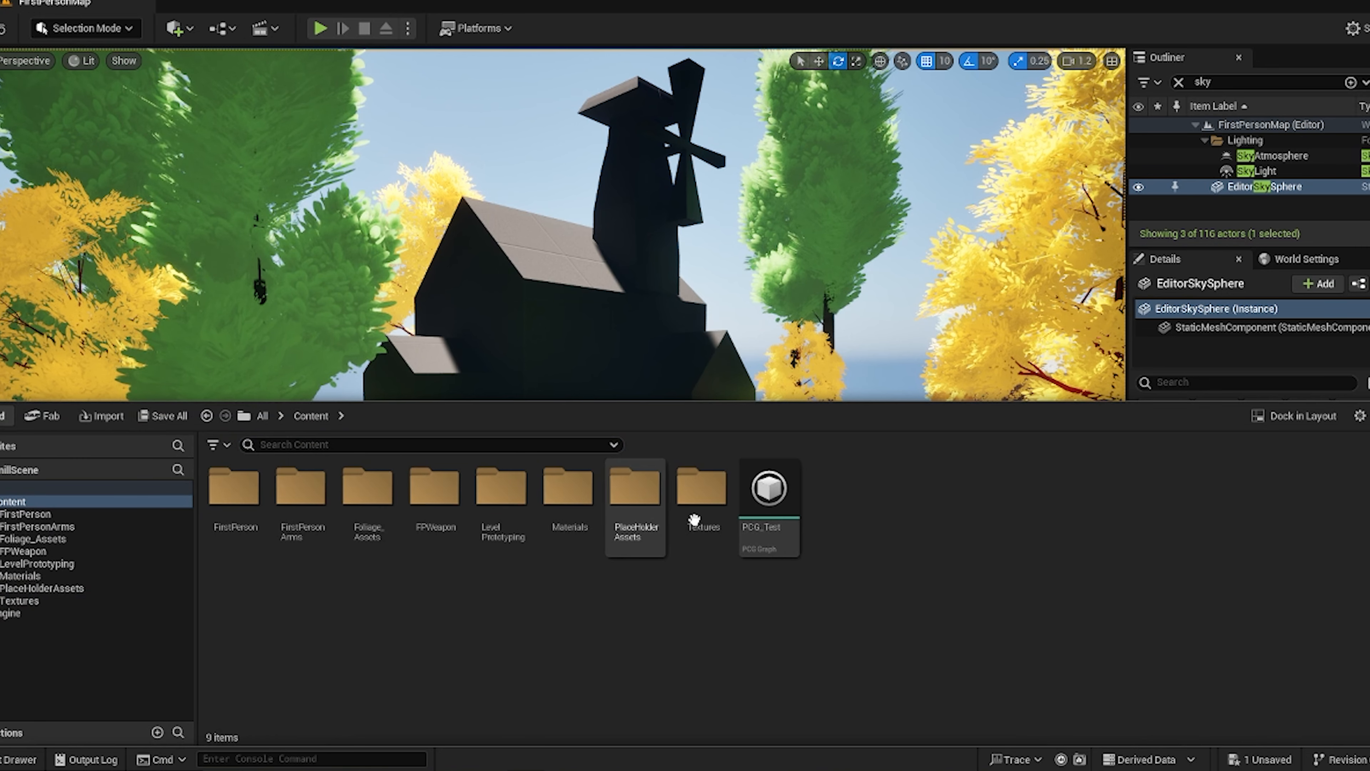
Step: Switch to Unreal Engine and open the SkyLight material from the Materials folder
{"action": "double_click", "coordinate": [566, 504]}
{"action": "left_click", "coordinate": [255, 548]}
{"action": "double_click", "coordinate": [254, 541]}
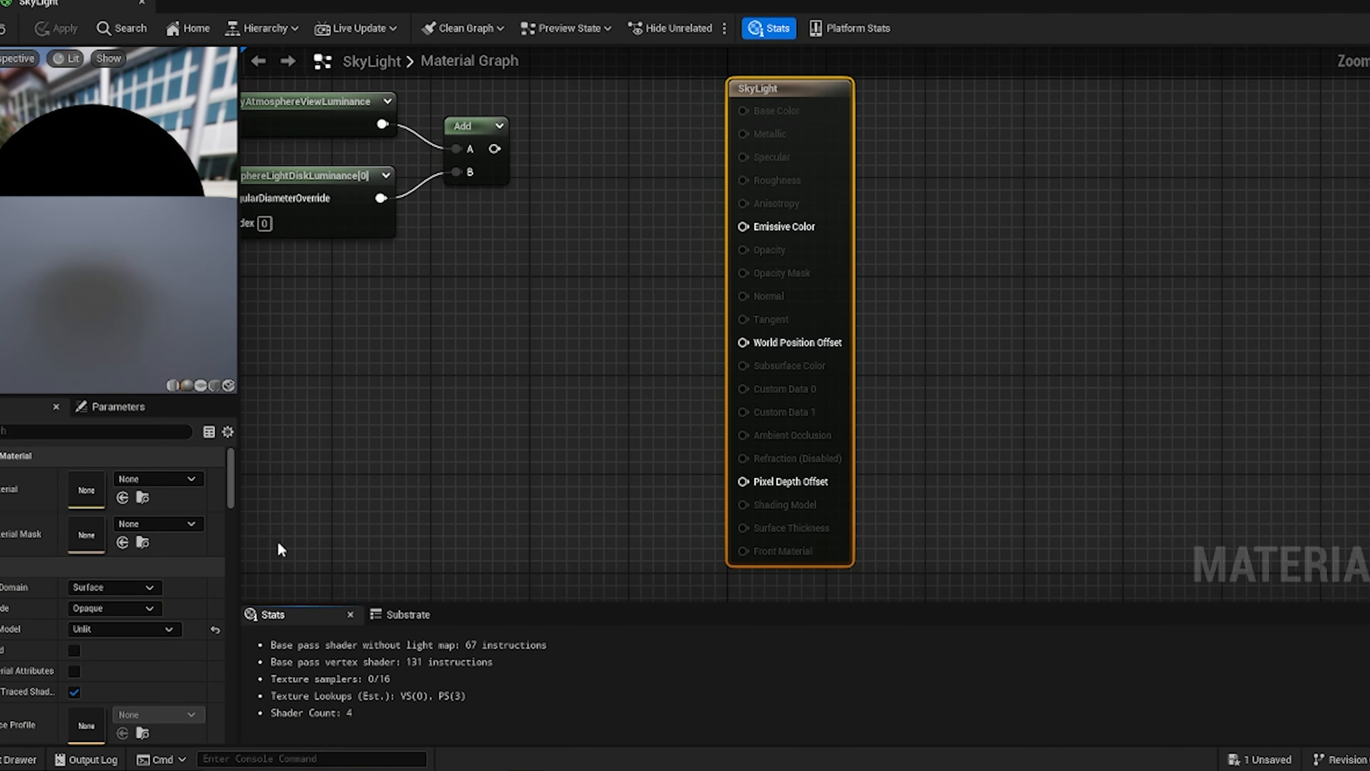
{"action": "right_click_drag", "start_coordinate": [721, 406], "coordinate": [745, 377]}
Step: Add the sky_36_2k texture to the SkyLight graph as a Texture Sample below the sky atmosphere nodes
{"action": "key", "text": "ctrl+space"}
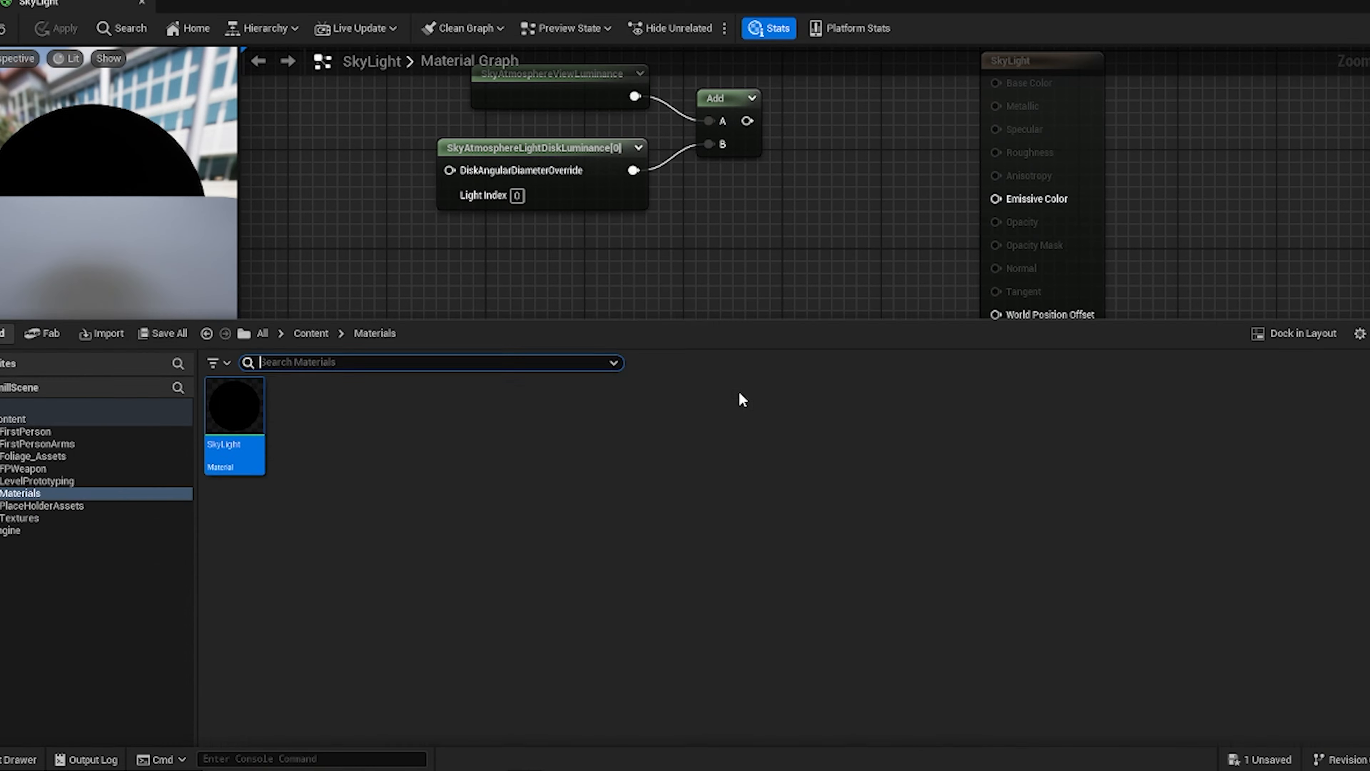
{"action": "left_click", "coordinate": [26, 485]}
{"action": "left_click_drag", "start_coordinate": [612, 248], "coordinate": [612, 247]}
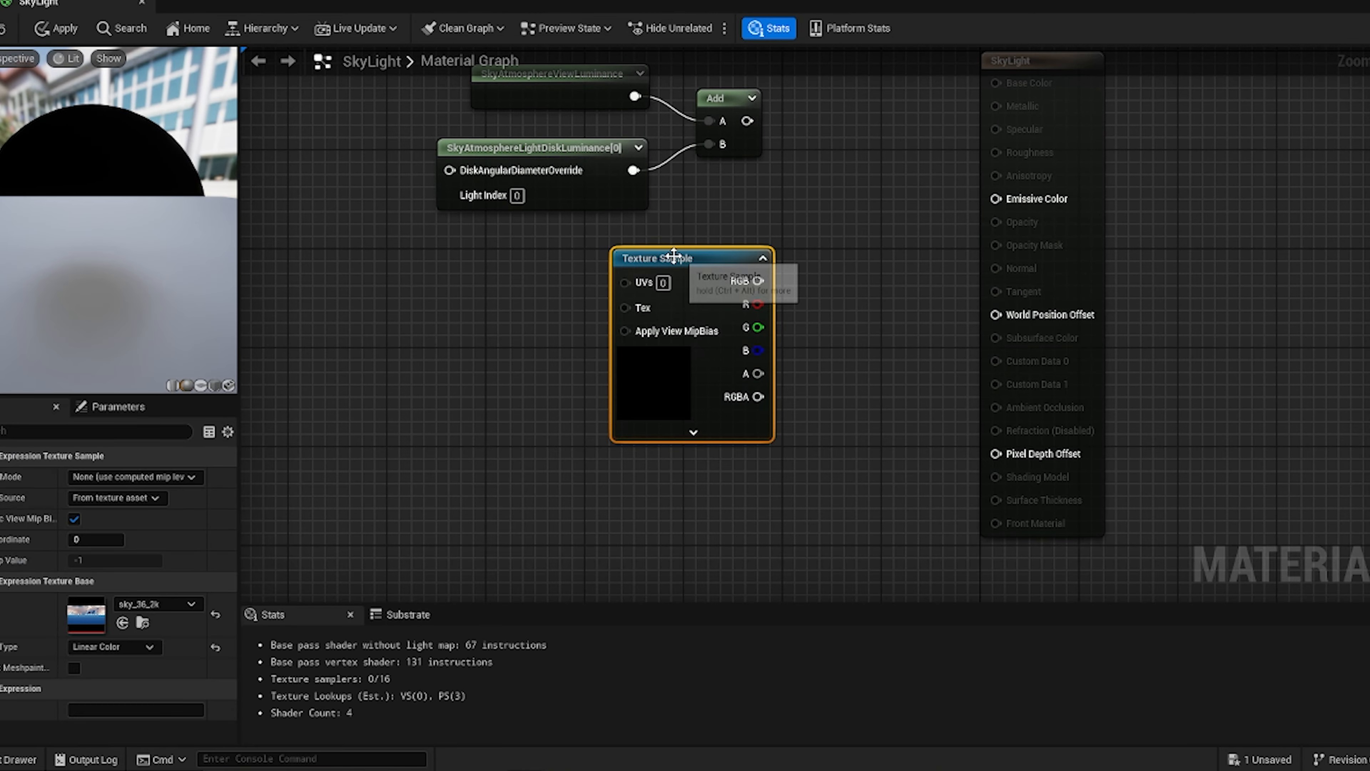
{"action": "left_click_drag", "start_coordinate": [711, 257], "coordinate": [681, 297]}
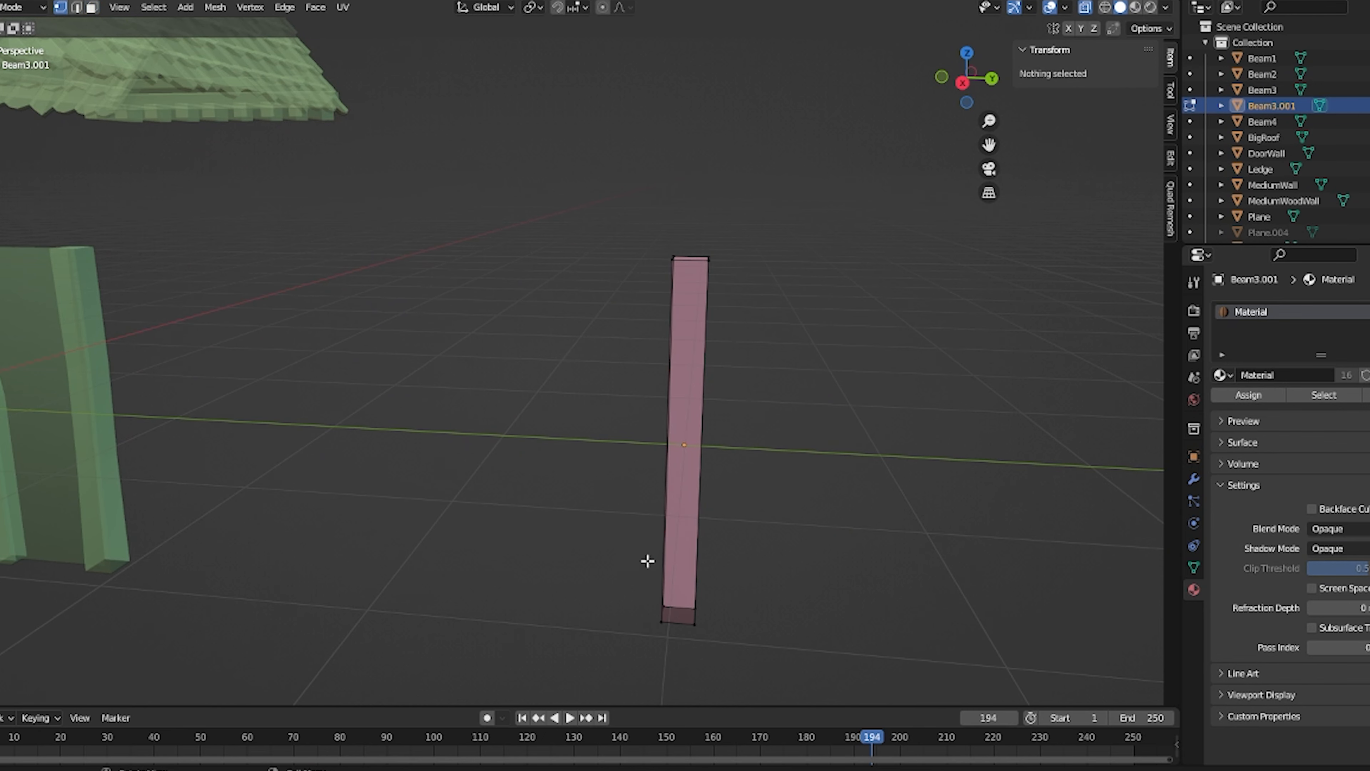
Step: Switch to Blender and move the middle edge loop of the tapered Beam1.001 with proportional editing
{"action": "left_click", "coordinate": [787, 377]}
{"action": "middle_click_drag", "start_coordinate": [777, 307], "coordinate": [671, 408], "text": "shift"}
{"action": "scroll", "coordinate": [672, 409], "scroll_direction": "up", "scroll_amount": 2}
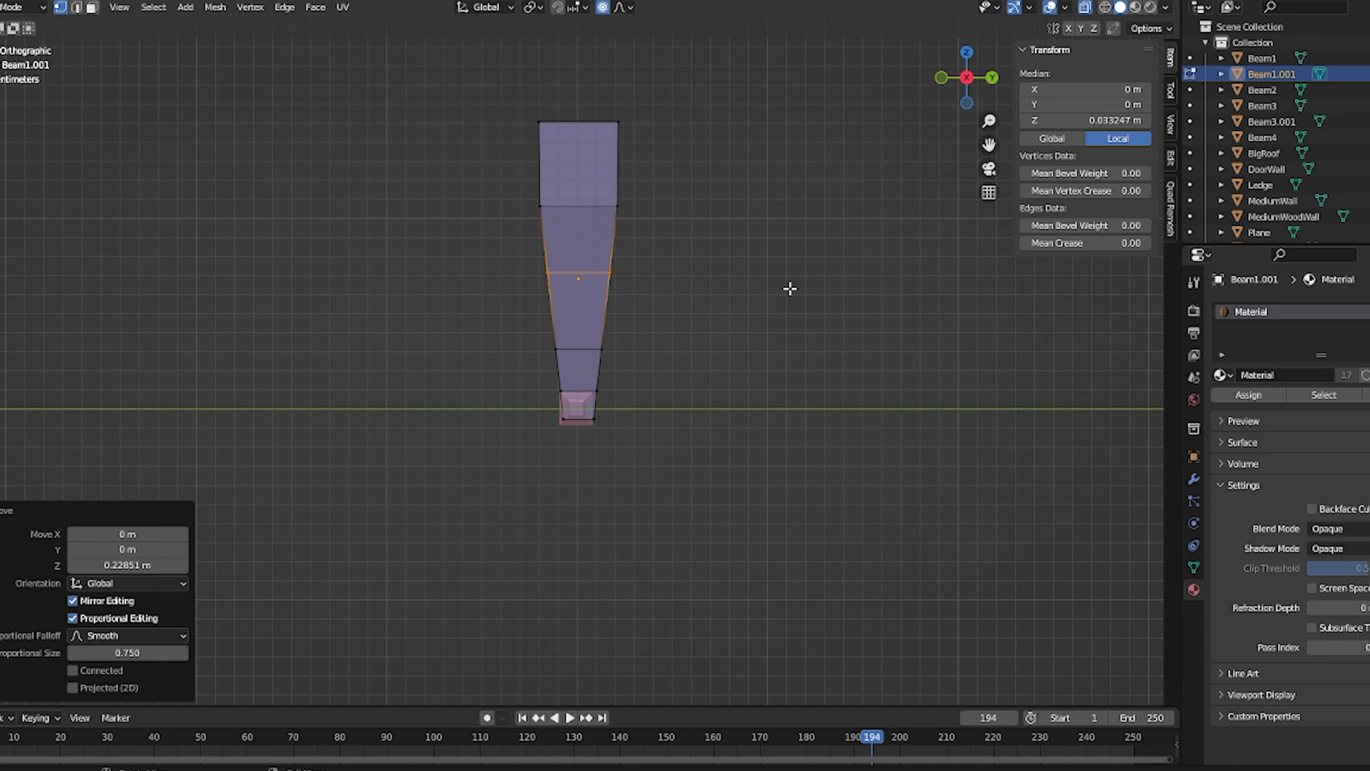
{"action": "key", "text": "g"}
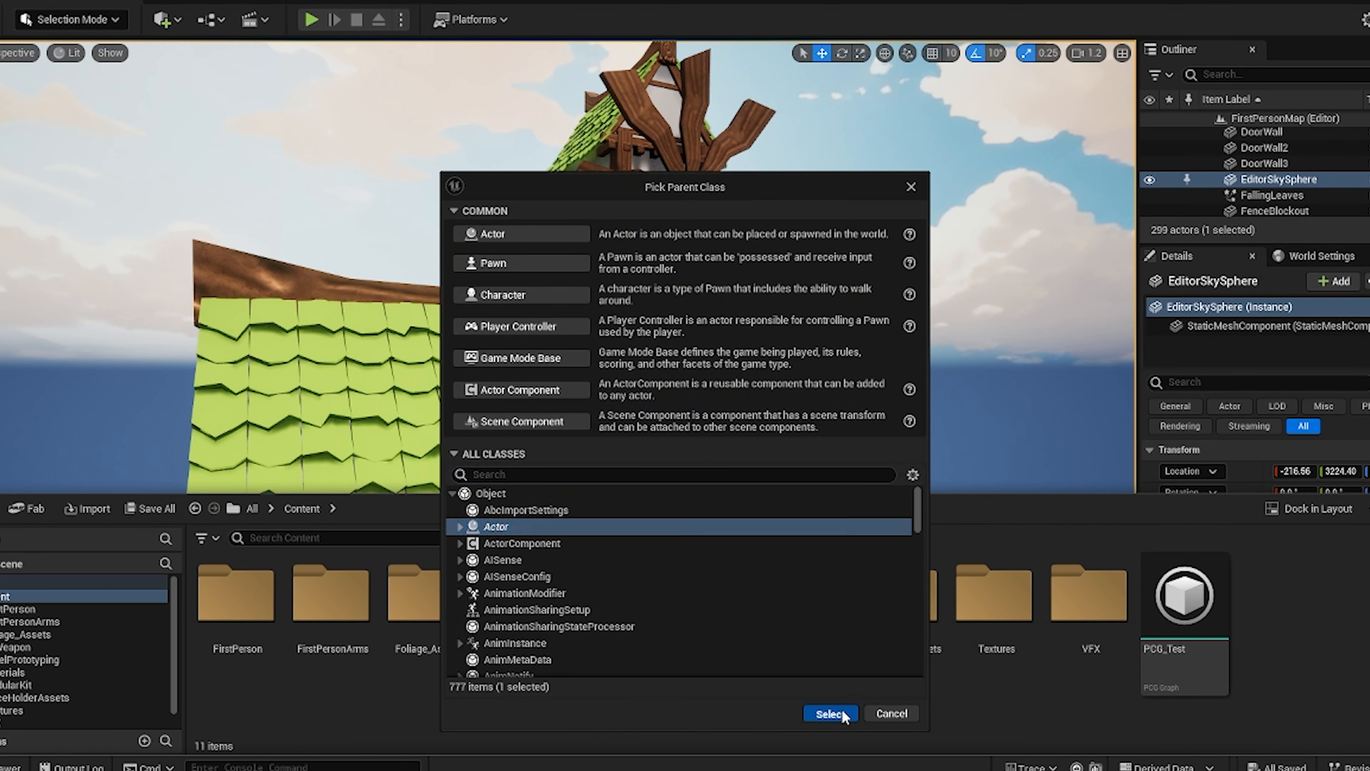
Step: Switch to Unreal Engine and create a Blueprint class with Actor as its parent class
{"action": "left_click", "coordinate": [831, 713]}
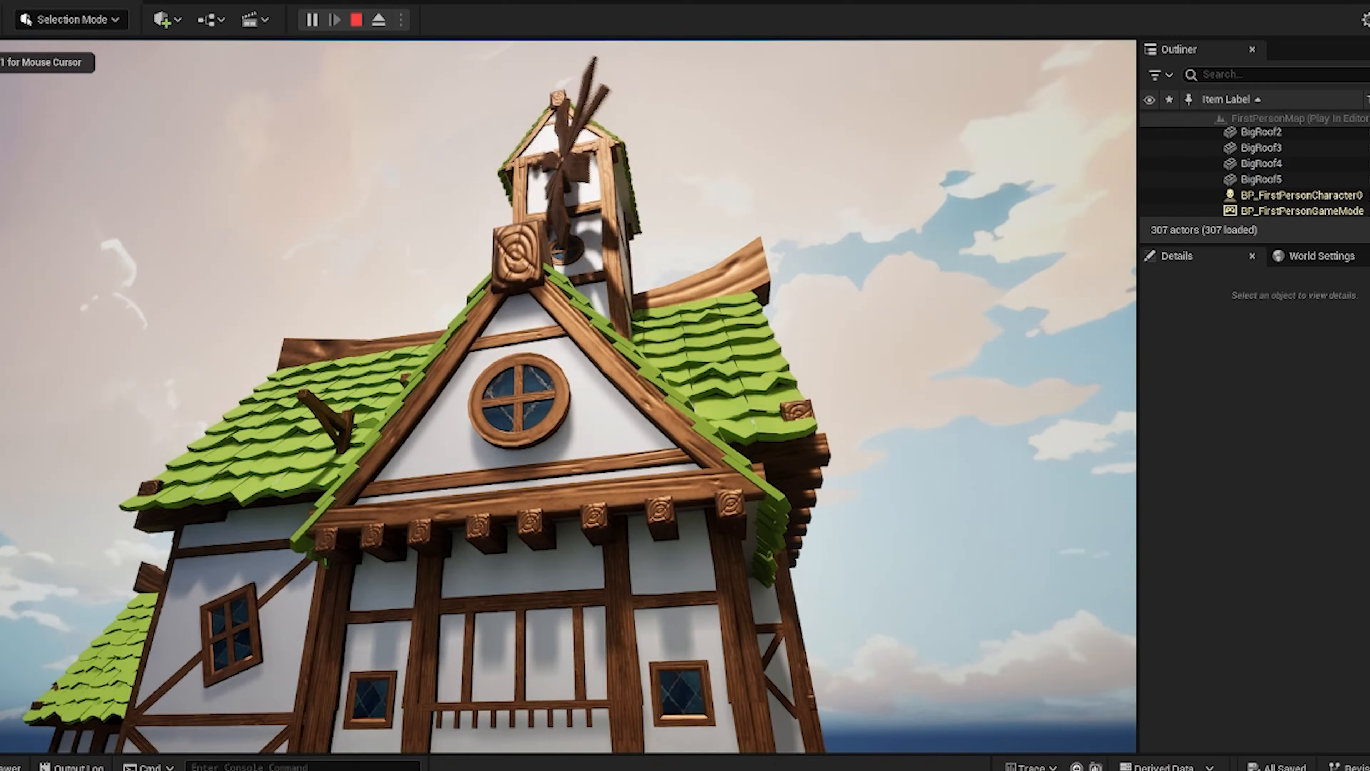
{"action": "key", "text": "s"}
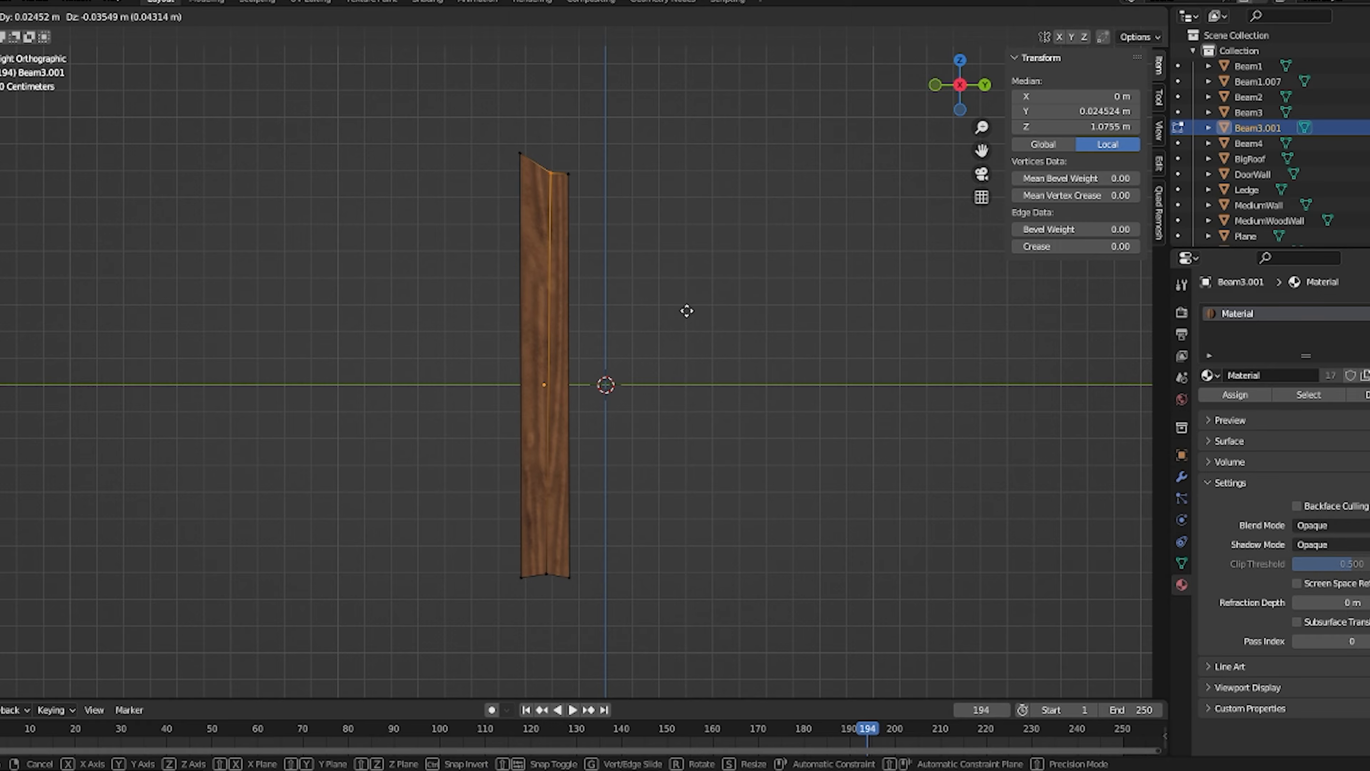
Step: Switch to Blender, move the plank's selected top edge about 0.025 m in Y and -0.035 m in Z, and return to Object Mode
{"action": "left_click", "coordinate": [687, 311]}
{"action": "key", "text": "alt+a"}
{"action": "key", "text": "Tab"}
{"action": "middle_click_drag", "start_coordinate": [703, 328], "coordinate": [588, 360]}
{"action": "left_click", "coordinate": [940, 89]}
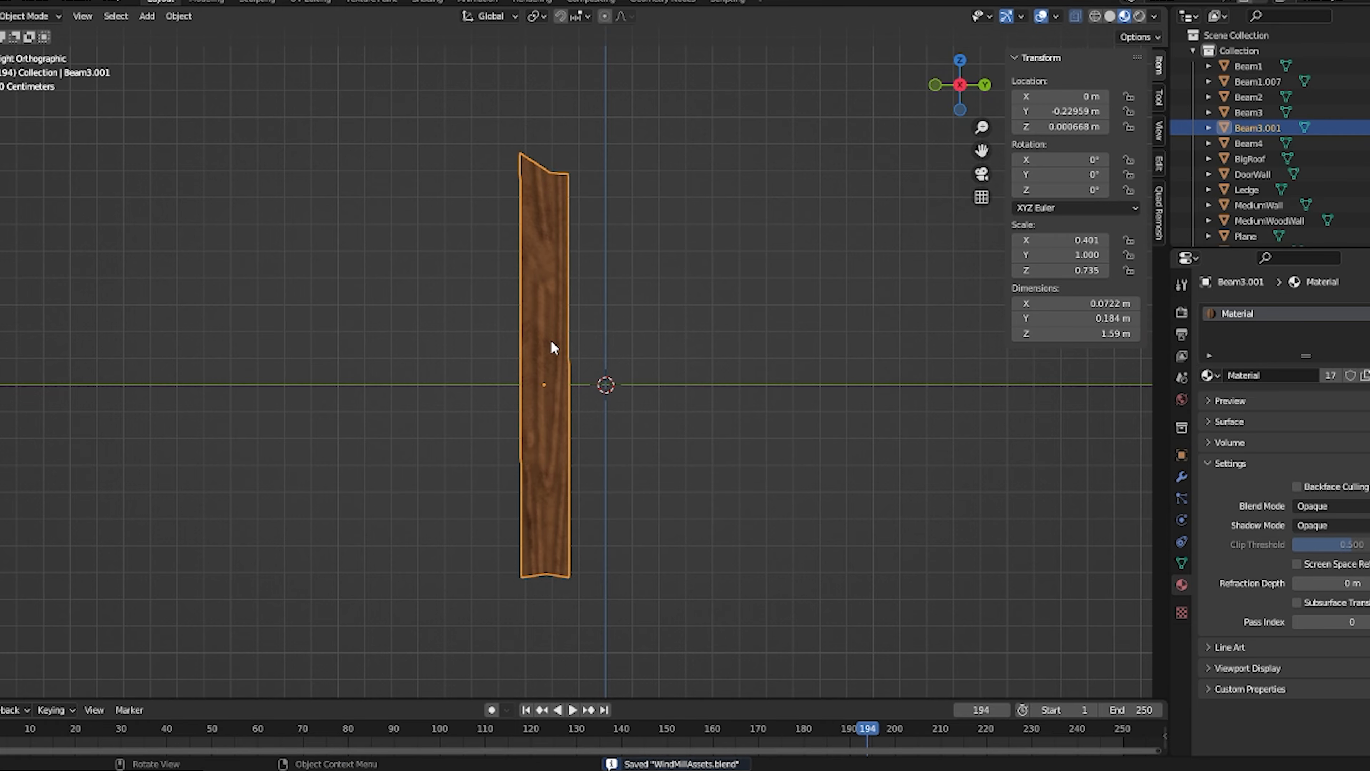
Step: Duplicate the wooden plank, place the copy just beside the original, and open it in Edit Mode
{"action": "key", "text": "shift+d"}
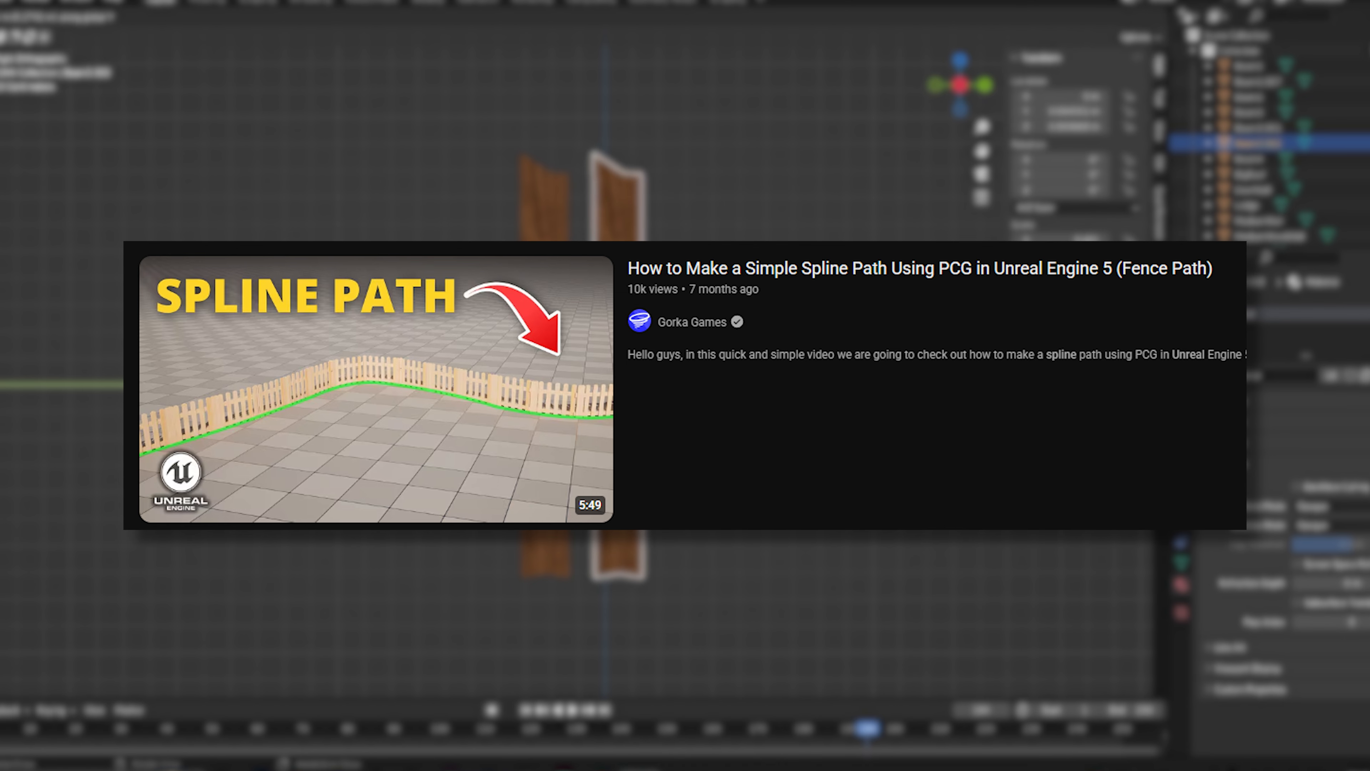
{"action": "key", "text": "Return"}
{"action": "key", "text": "Tab"}
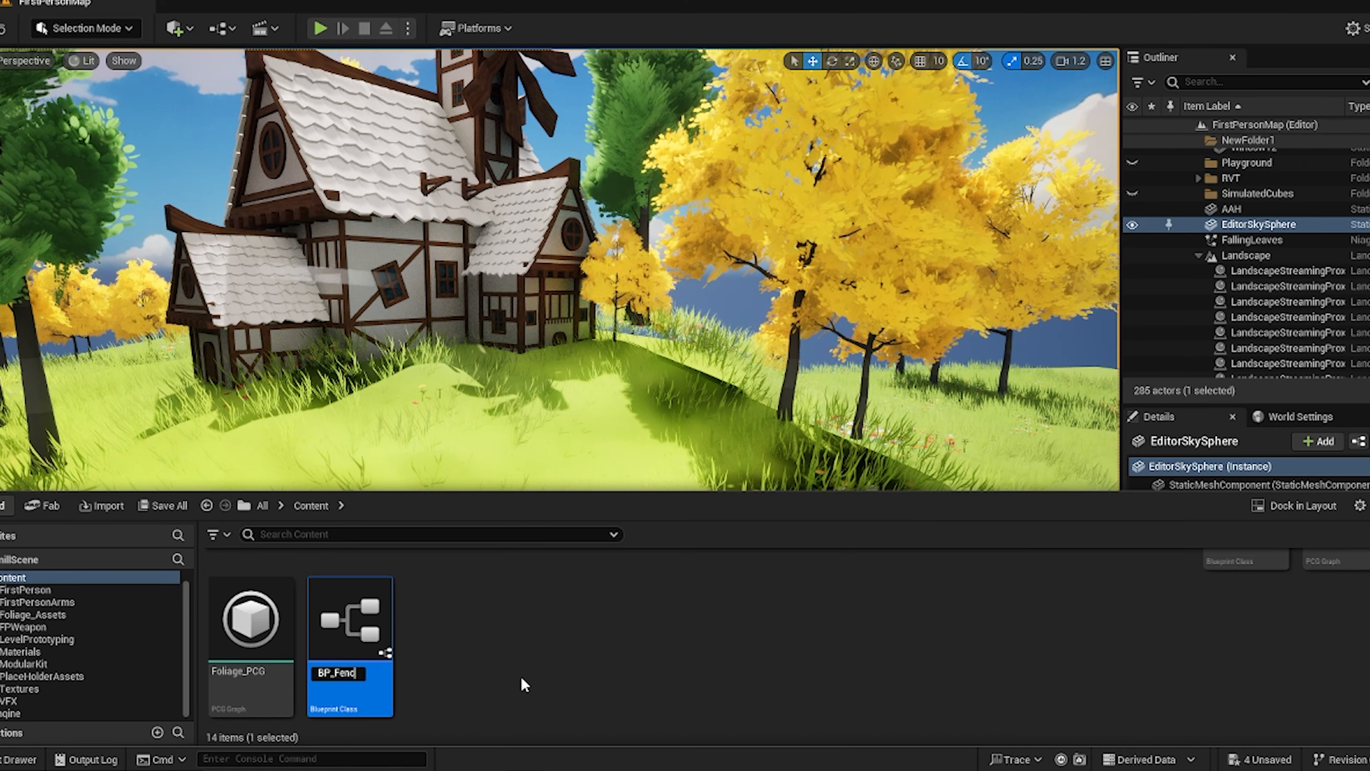
Step: Switch to Unreal Engine and name the new Blueprint class BP_FenceSpline
{"action": "type", "text": "ine"}
{"action": "key", "text": "Return"}
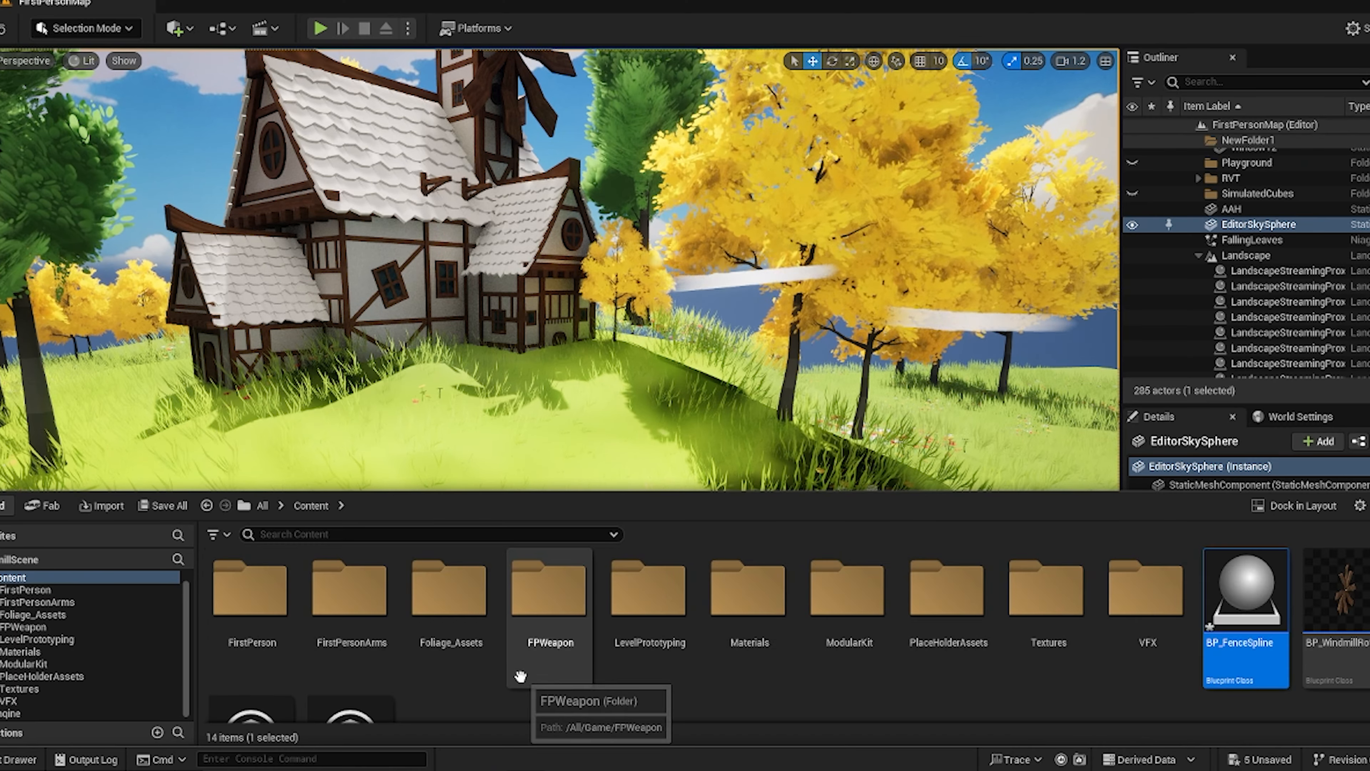
Step: Open the BP_FenceSpline Blueprint and add a Spline component to it
{"action": "double_click", "coordinate": [1274, 599]}
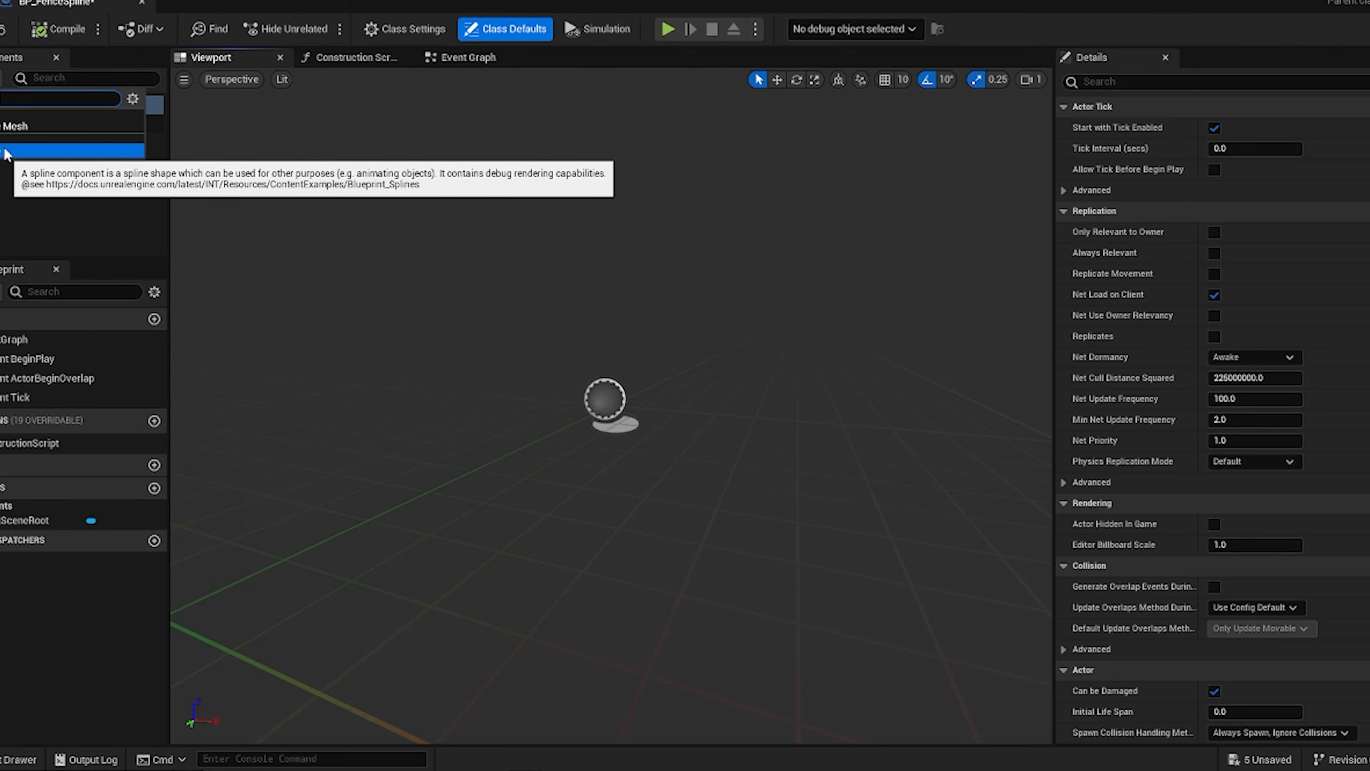
{"action": "left_click", "coordinate": [6, 154]}
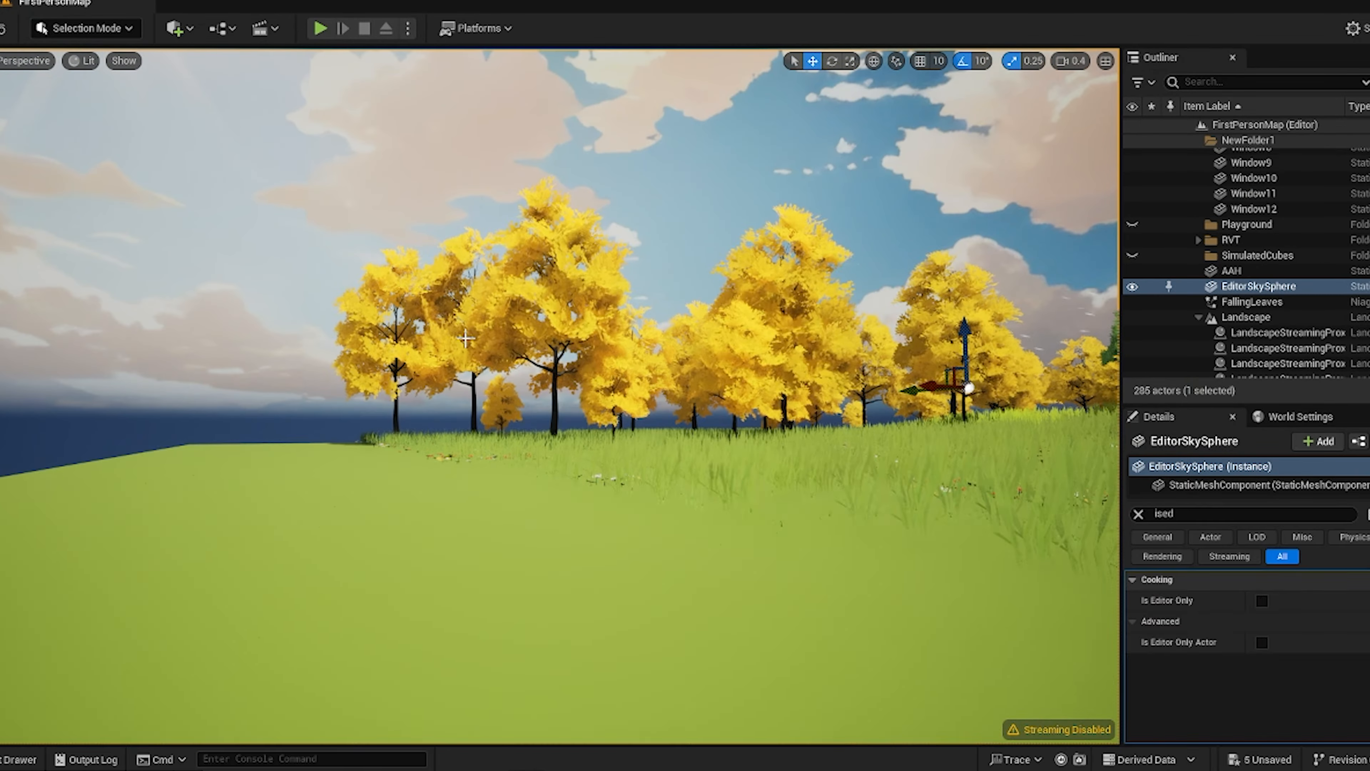
Step: Open the Fence_Spline PCG graph and add a Get Spline Data node below the Input node
{"action": "key", "text": "ctrl+space"}
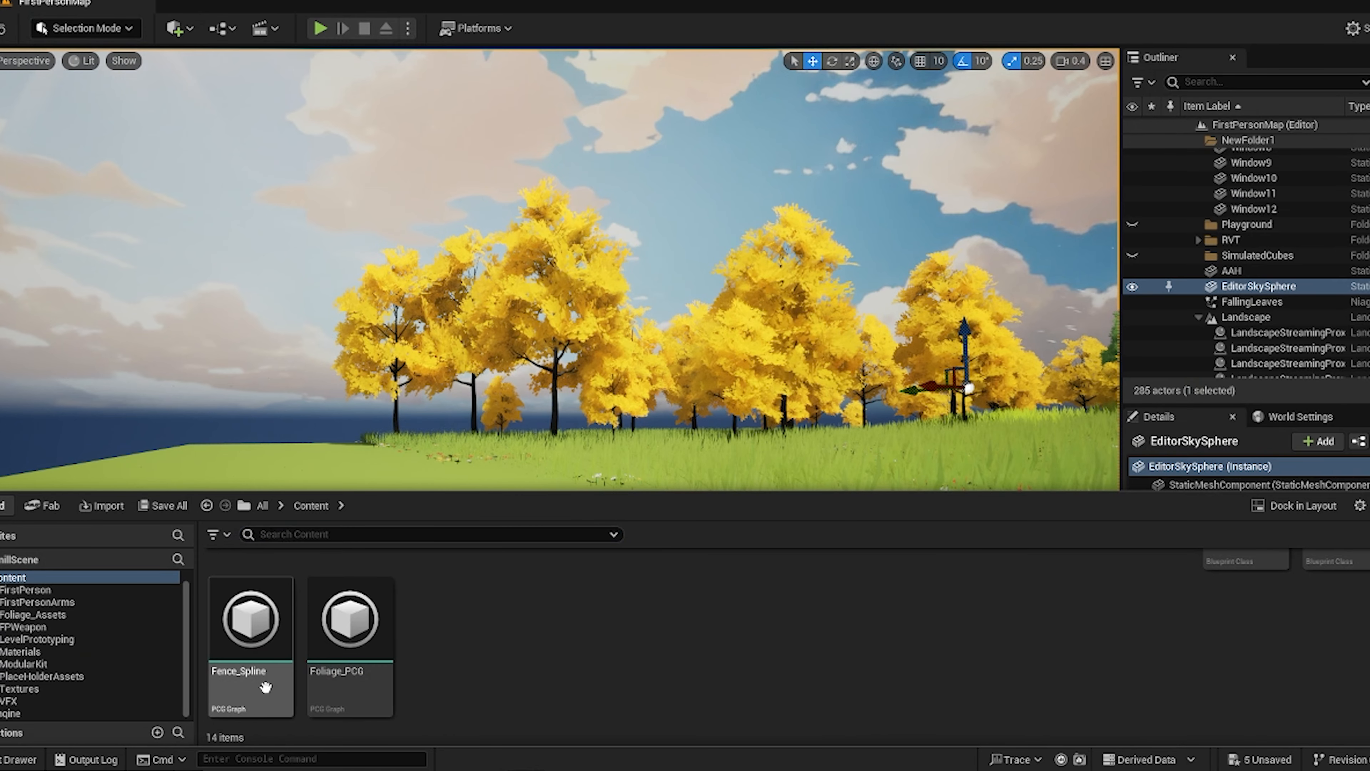
{"action": "double_click", "coordinate": [264, 687]}
{"action": "right_click", "coordinate": [409, 446]}
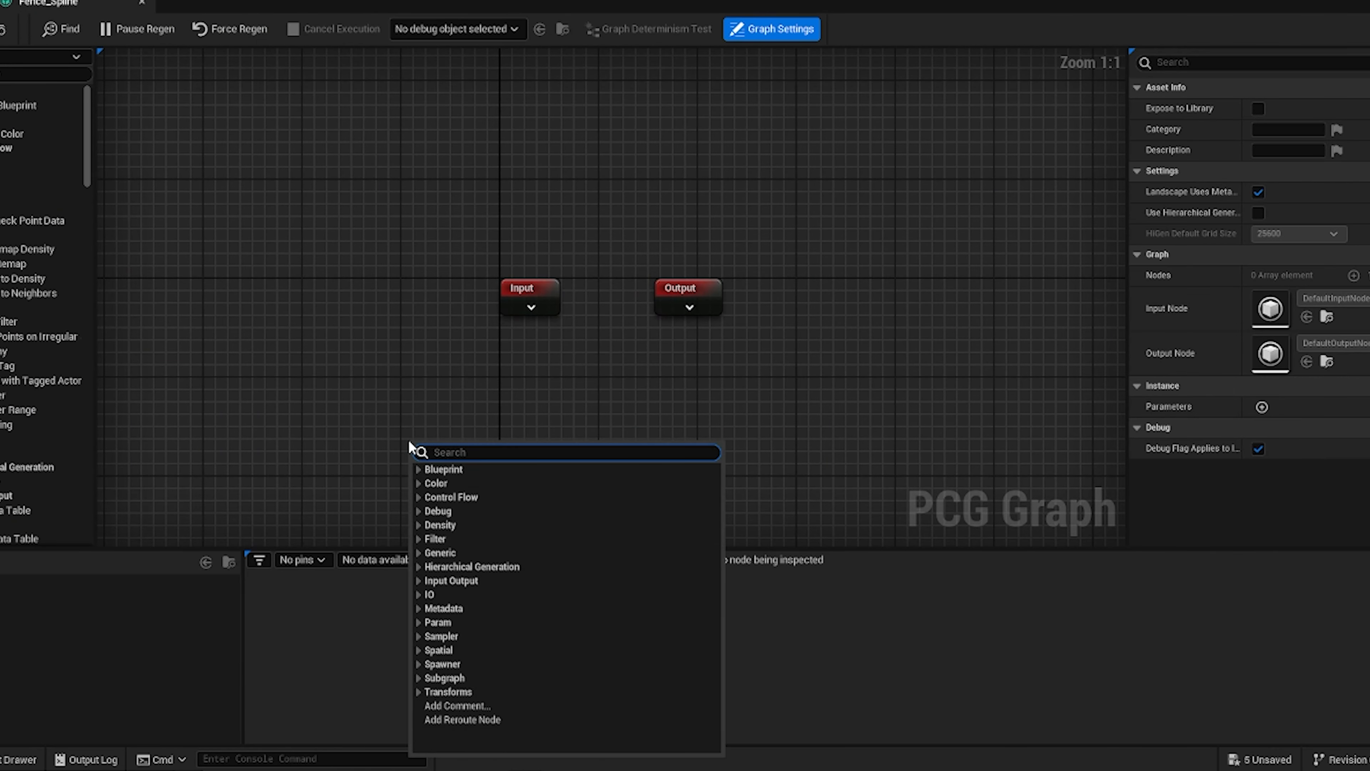
{"action": "type", "text": "get spl"}
{"action": "key", "text": "Return"}
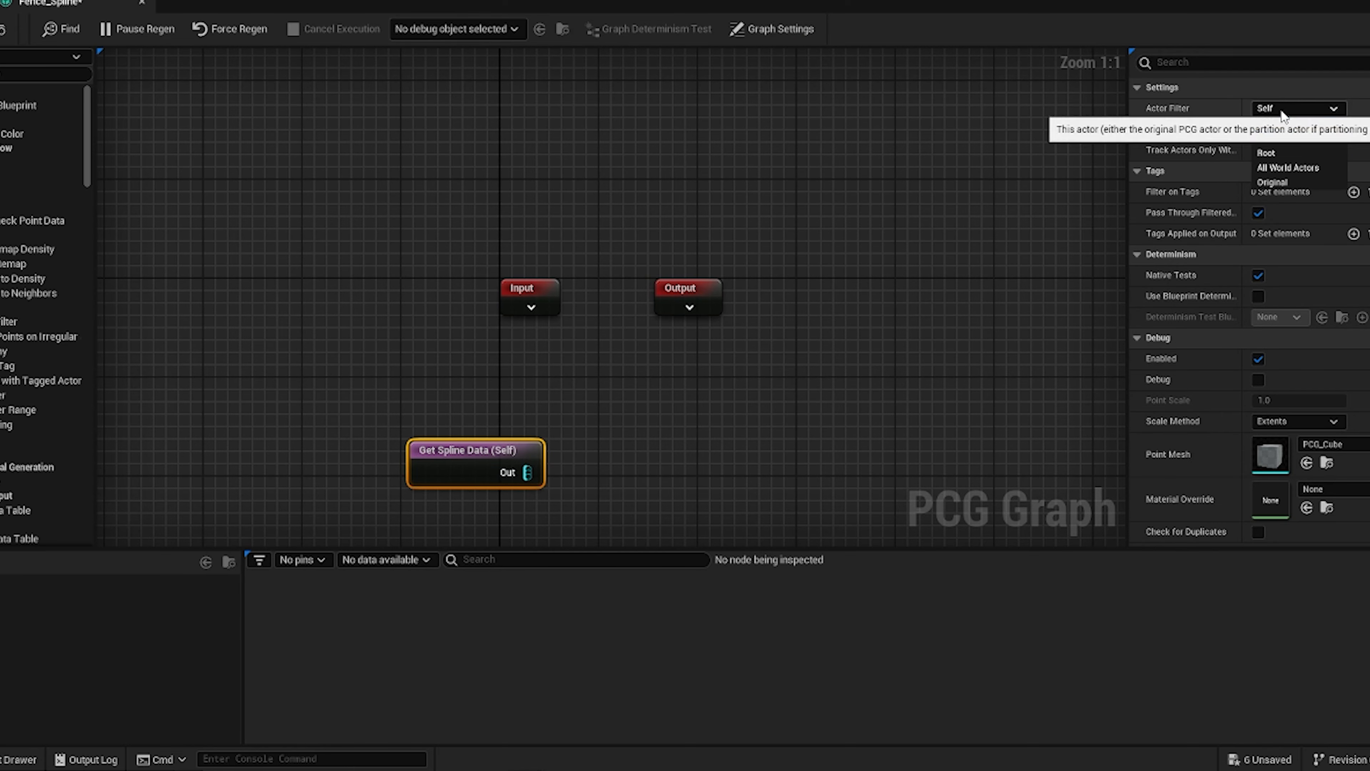
Step: Set the Get Spline Data node's Actor Filter to All World Actors and open its Actor Selection Tag for editing
{"action": "left_click", "coordinate": [1305, 168]}
{"action": "right_click_drag", "start_coordinate": [639, 420], "coordinate": [633, 340]}
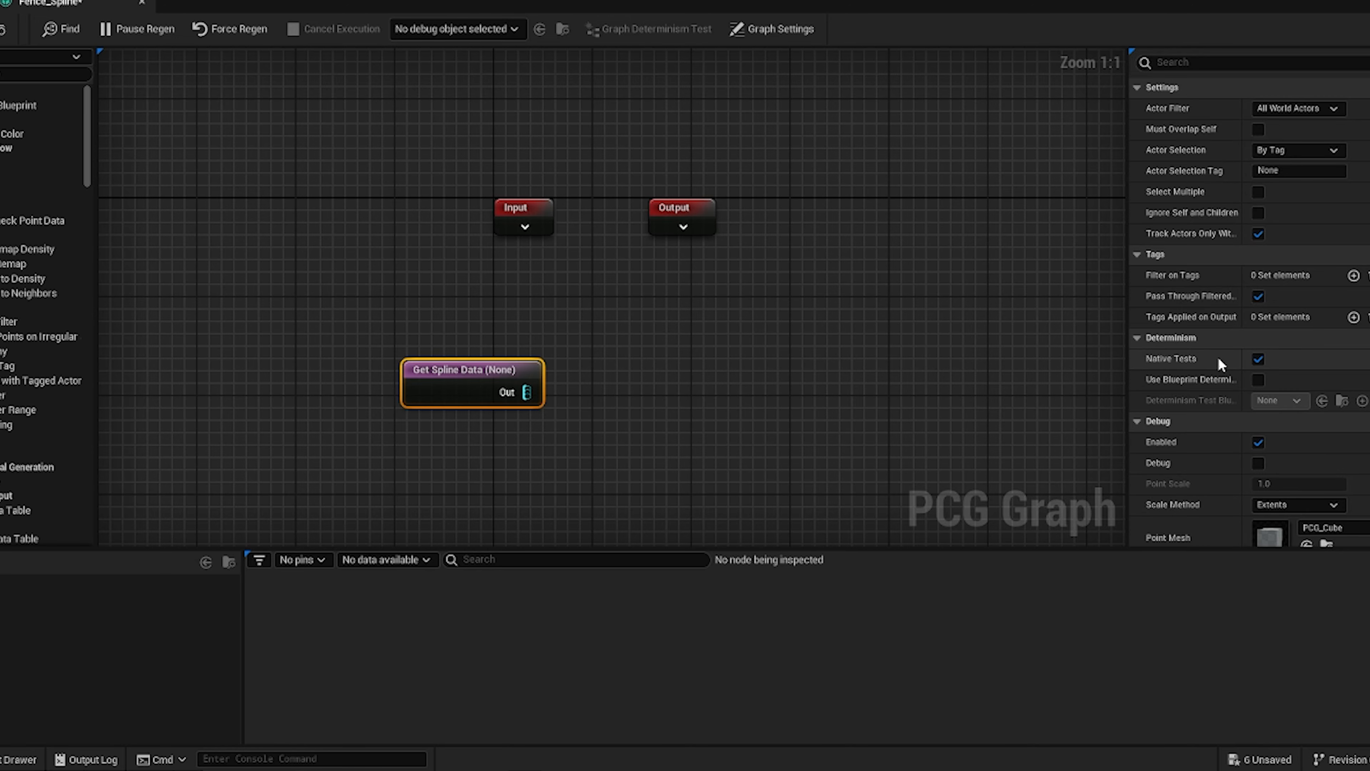
{"action": "scroll", "coordinate": [1282, 510], "scroll_direction": "down", "scroll_amount": 1}
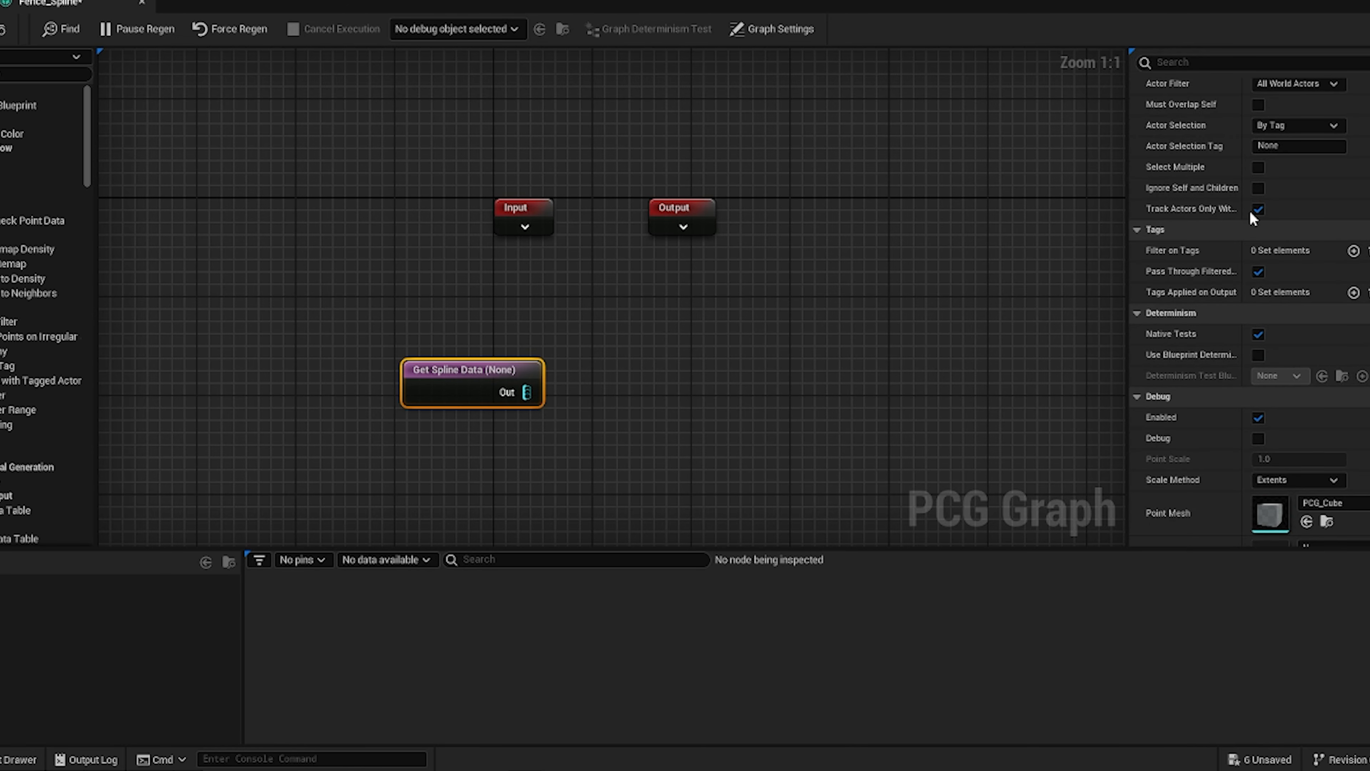
{"action": "left_click", "coordinate": [1290, 157]}
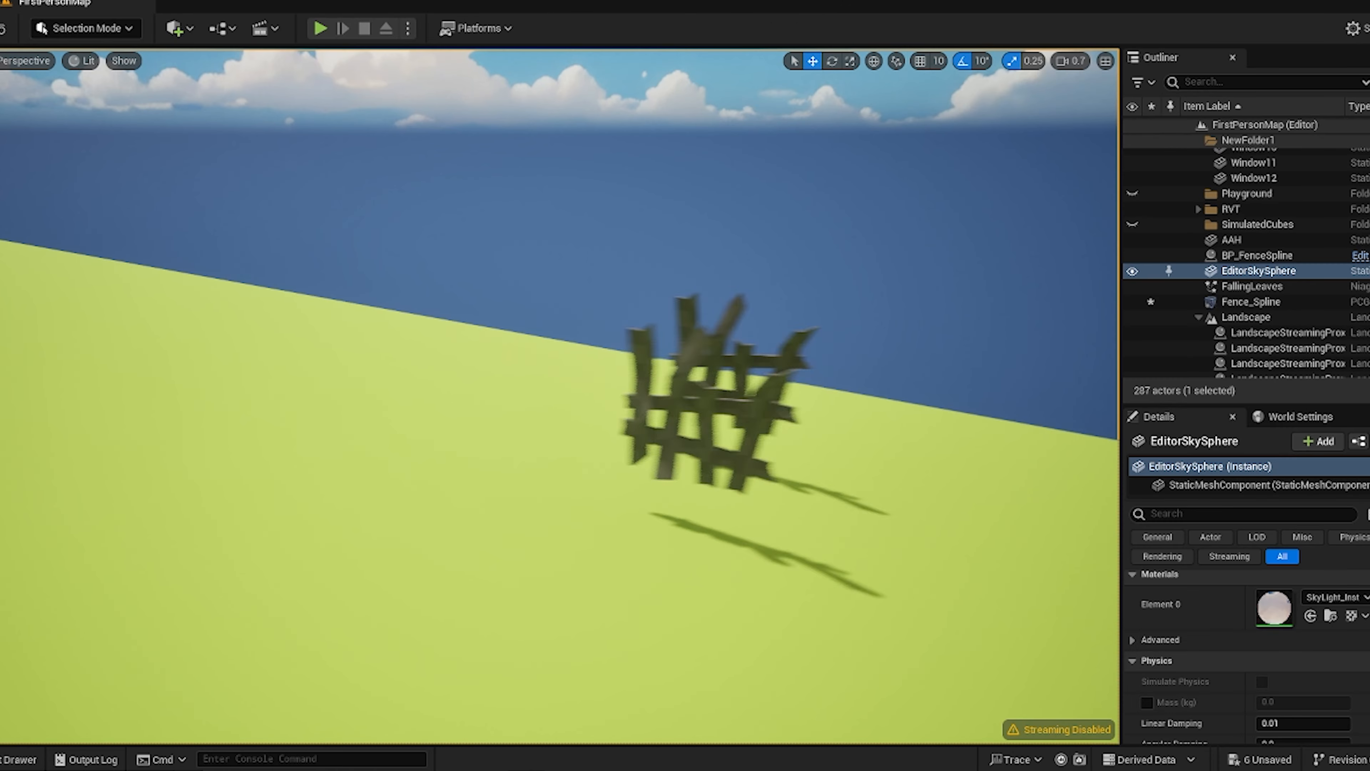
{"action": "scroll", "coordinate": [562, 338], "scroll_direction": "up", "scroll_amount": 5}
{"action": "left_click", "coordinate": [562, 338]}
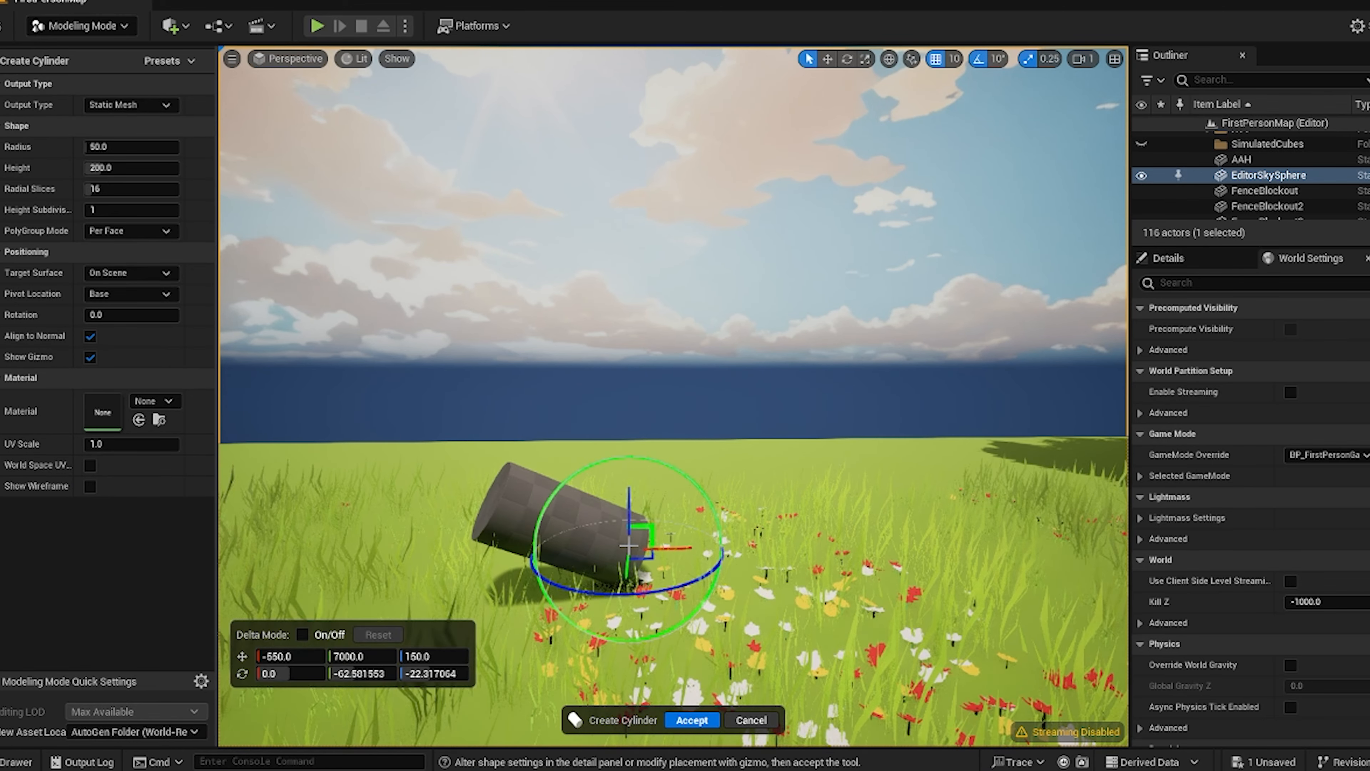
Step: Replace the discarded tilted cylinder with a long thin segmented one and select its middle segment in PolyGroup Edit
{"action": "left_click", "coordinate": [771, 720]}
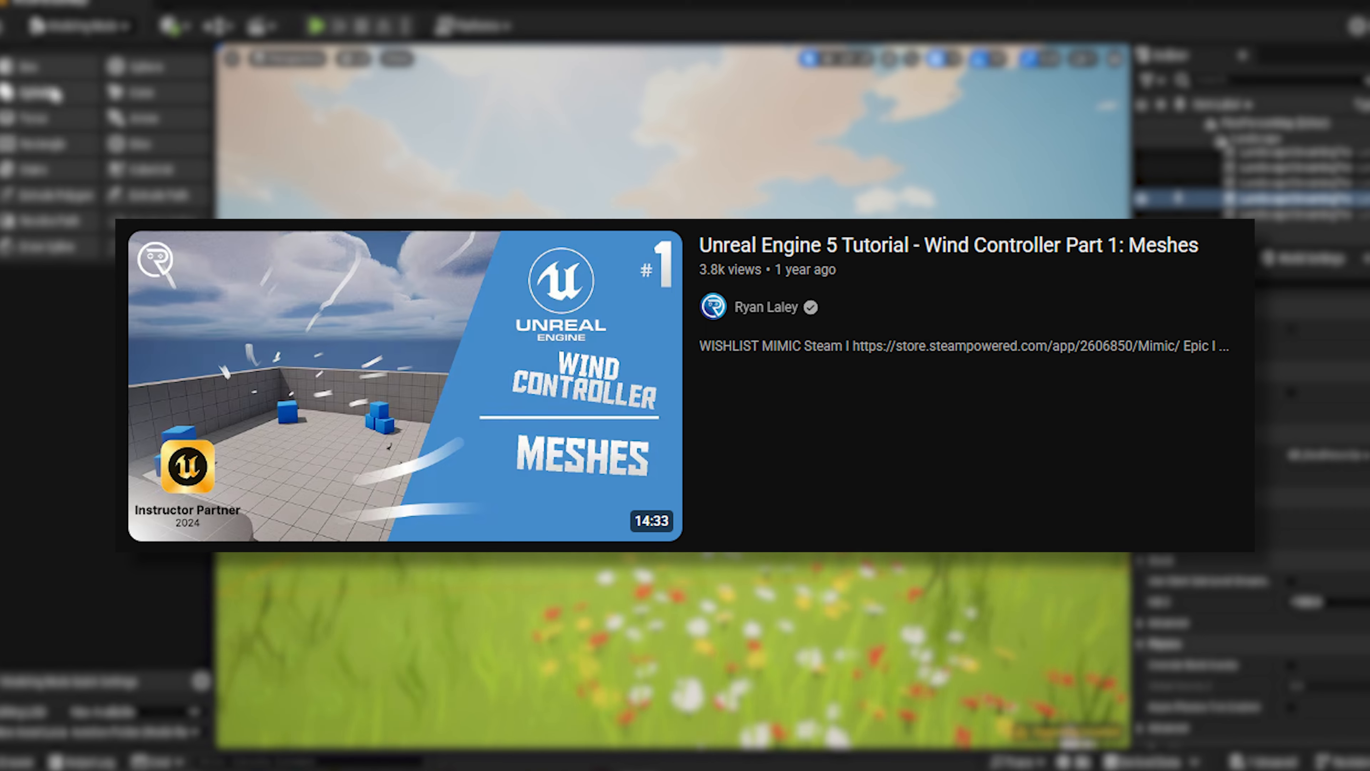
{"action": "left_click", "coordinate": [54, 94]}
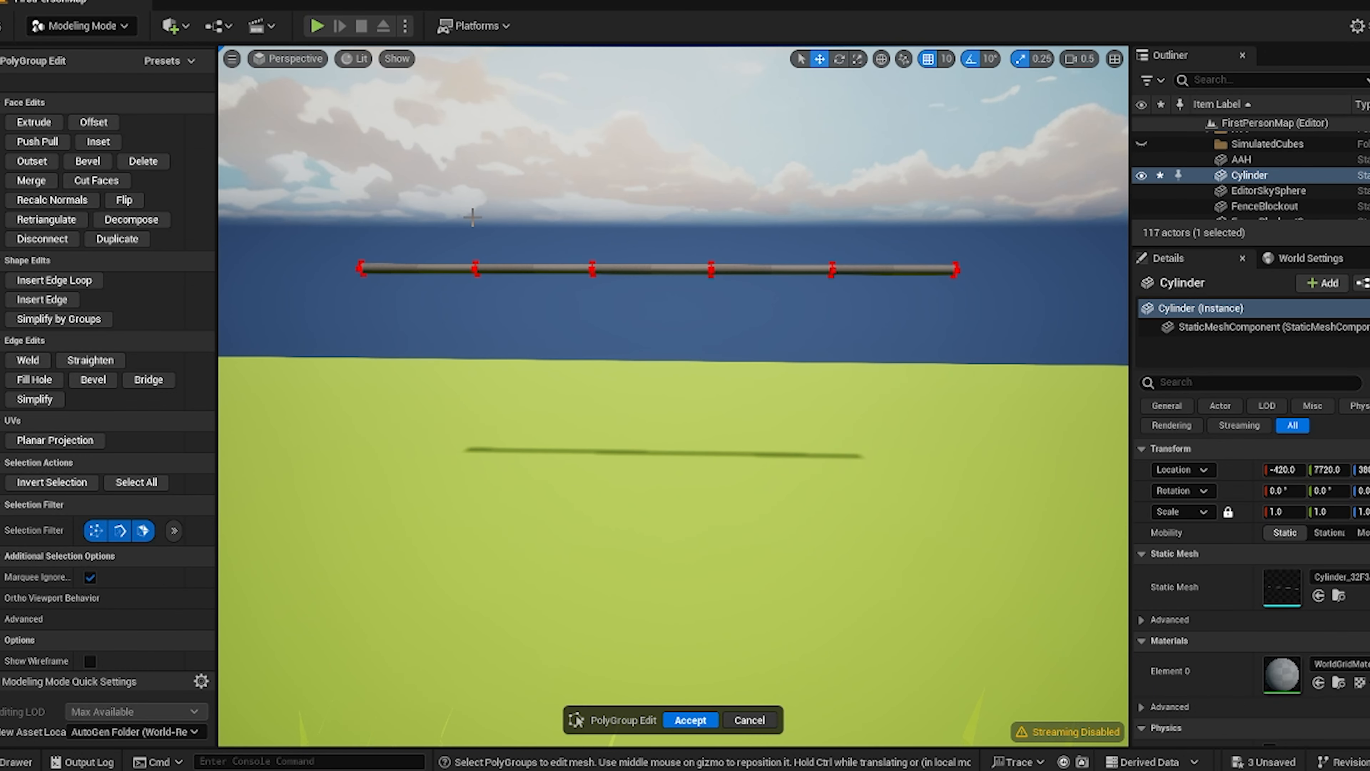
{"action": "left_click", "coordinate": [662, 275]}
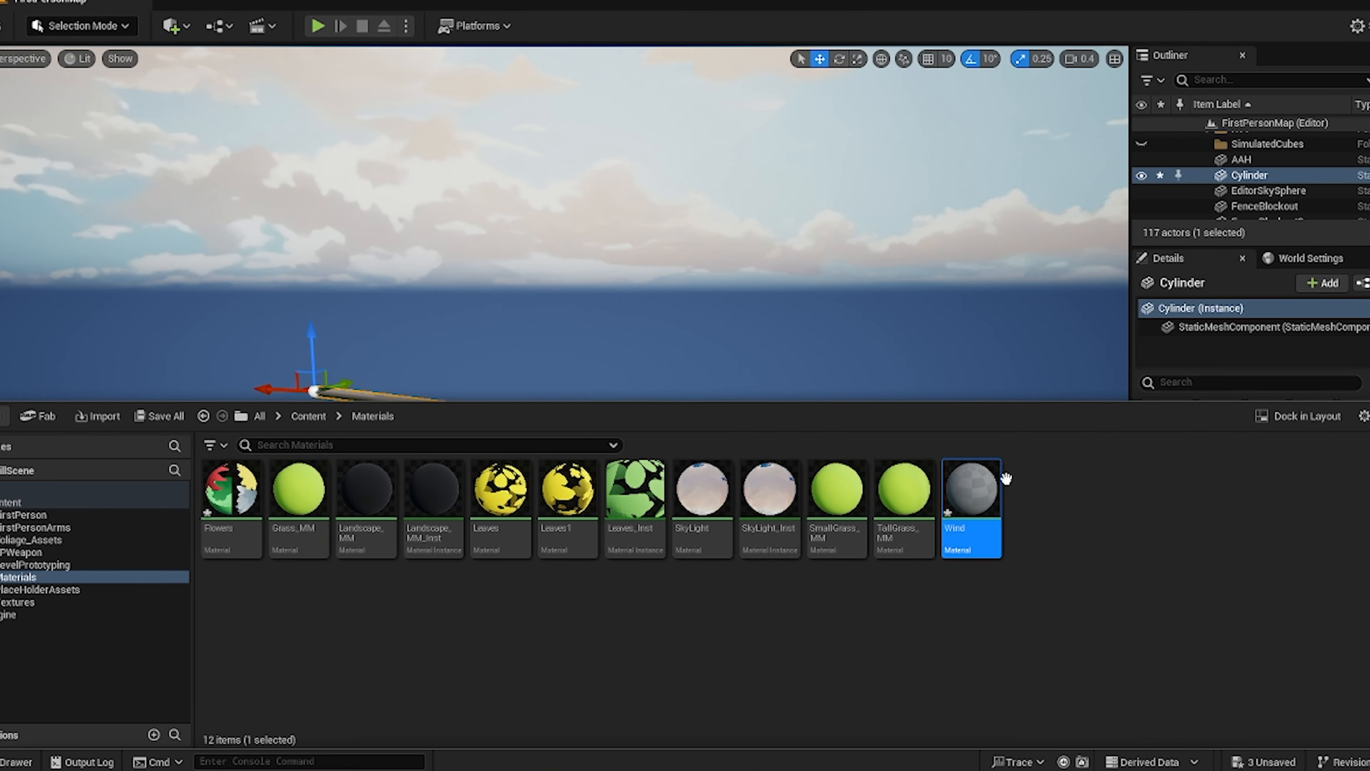
Step: Open the Wind material and feed a TexCoord node into a Component Mask limited to the R channel
{"action": "double_click", "coordinate": [971, 489]}
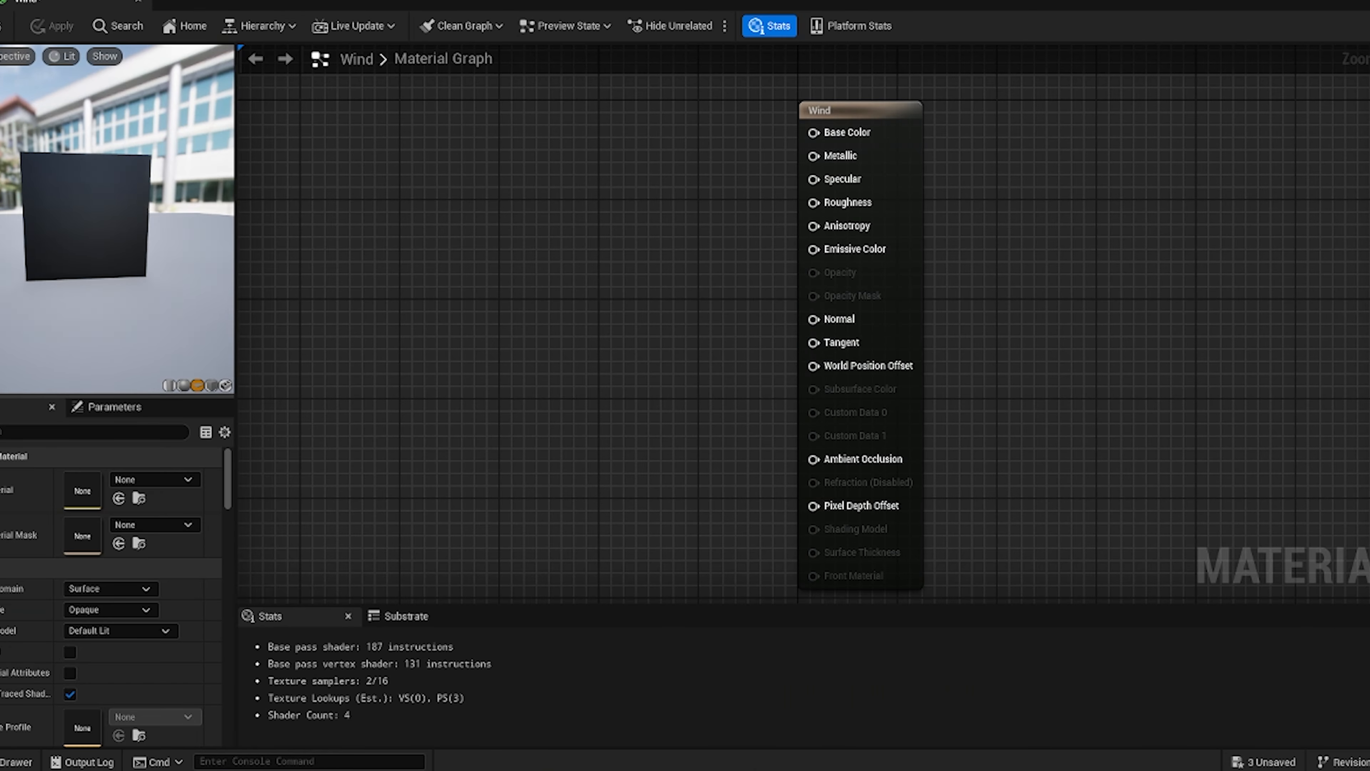
{"action": "right_click", "coordinate": [612, 240]}
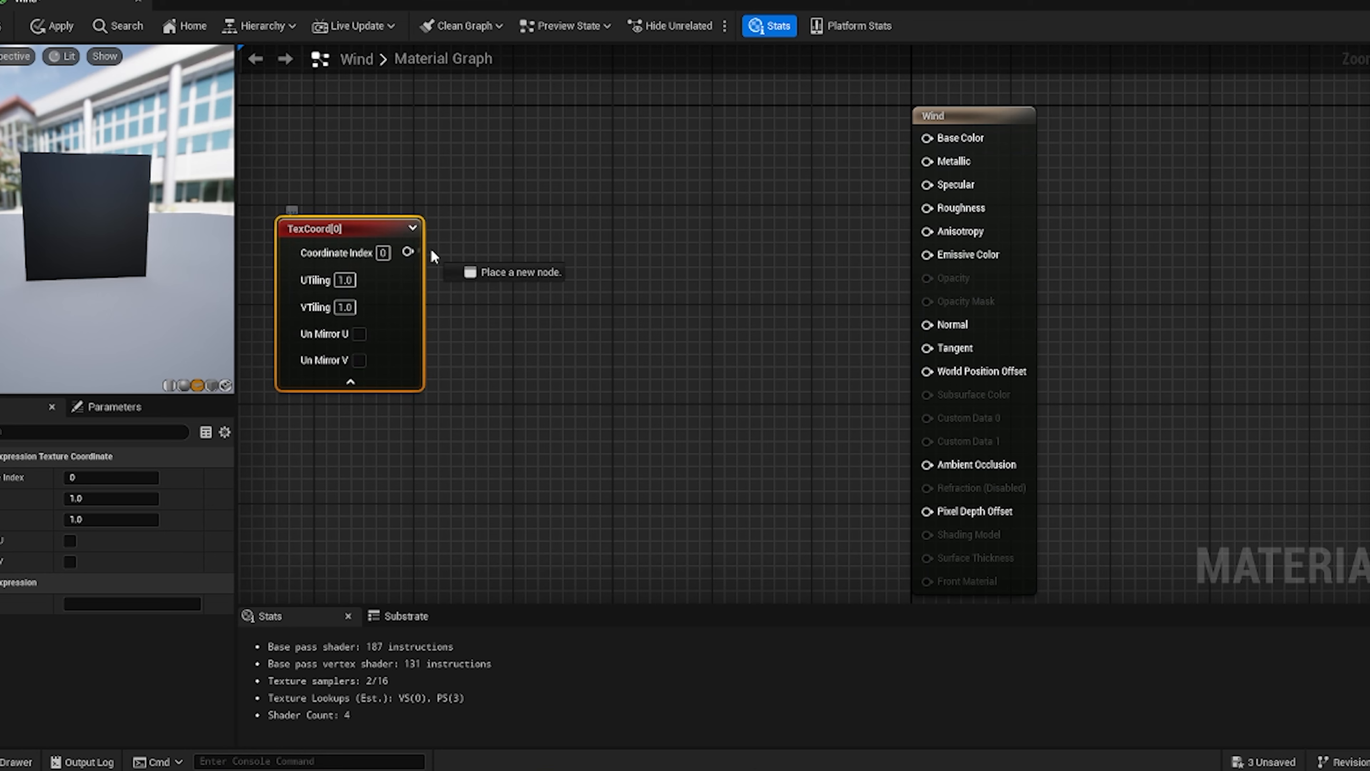
{"action": "left_click_drag", "start_coordinate": [431, 255], "coordinate": [505, 264]}
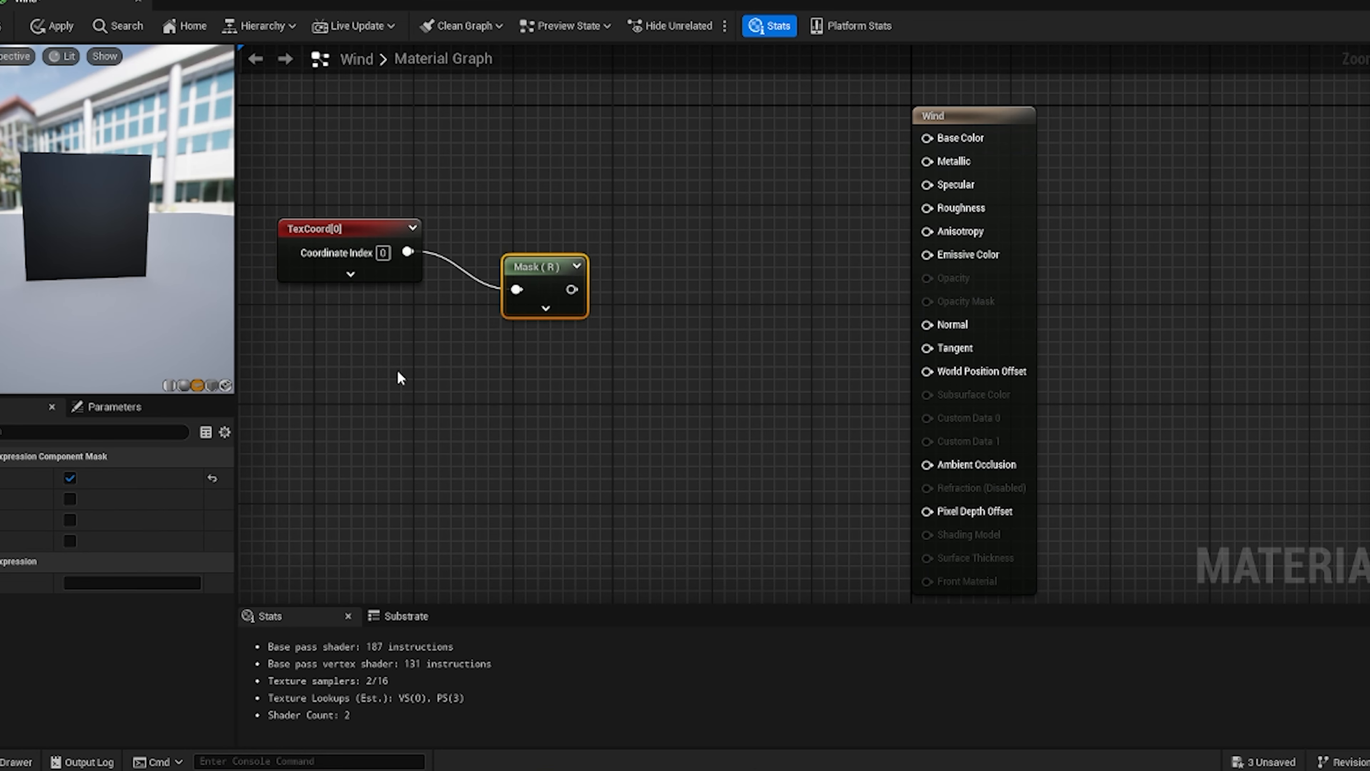
{"action": "left_click", "coordinate": [397, 369]}
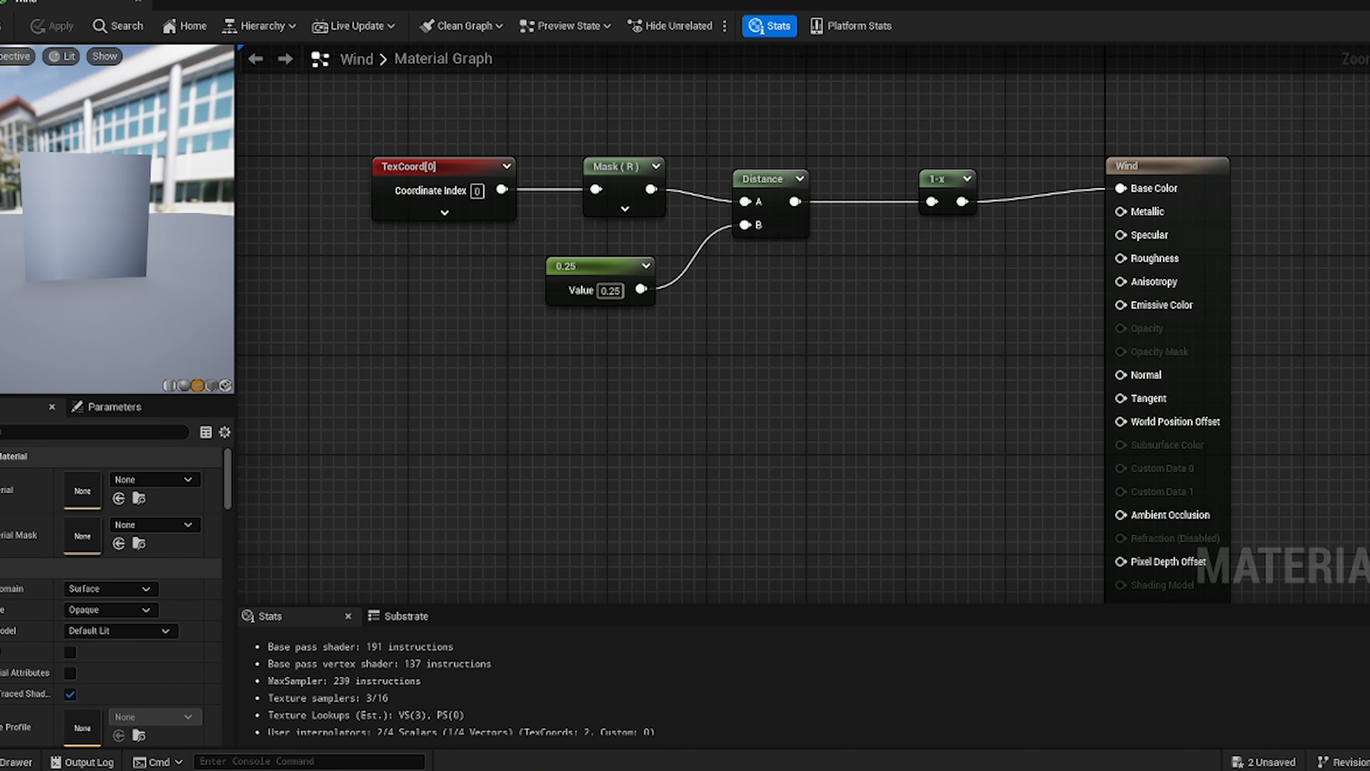
Step: Insert a Multiply node with B set to 10 between the Distance and 1-x nodes, and apply the Wind material
{"action": "scroll", "coordinate": [895, 377], "scroll_direction": "down", "scroll_amount": 1}
{"action": "left_click_drag", "start_coordinate": [933, 204], "coordinate": [988, 204]}
{"action": "left_click_drag", "start_coordinate": [441, 162], "coordinate": [774, 329]}
{"action": "left_click_drag", "start_coordinate": [777, 204], "coordinate": [624, 204]}
{"action": "left_click_drag", "start_coordinate": [655, 223], "coordinate": [775, 222]}
{"action": "left_click_drag", "start_coordinate": [849, 249], "coordinate": [982, 223]}
{"action": "left_click", "coordinate": [814, 271]}
{"action": "type", "text": "10"}
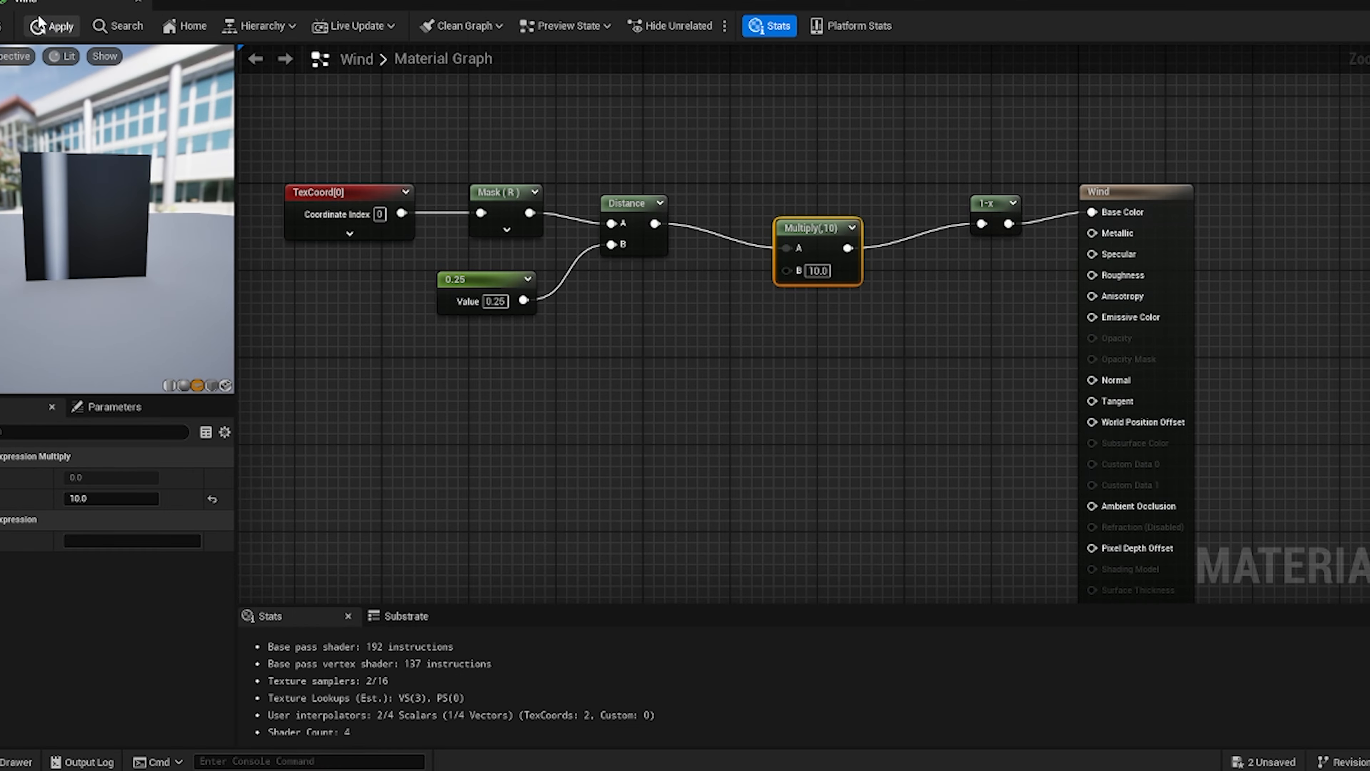
{"action": "left_click", "coordinate": [39, 17]}
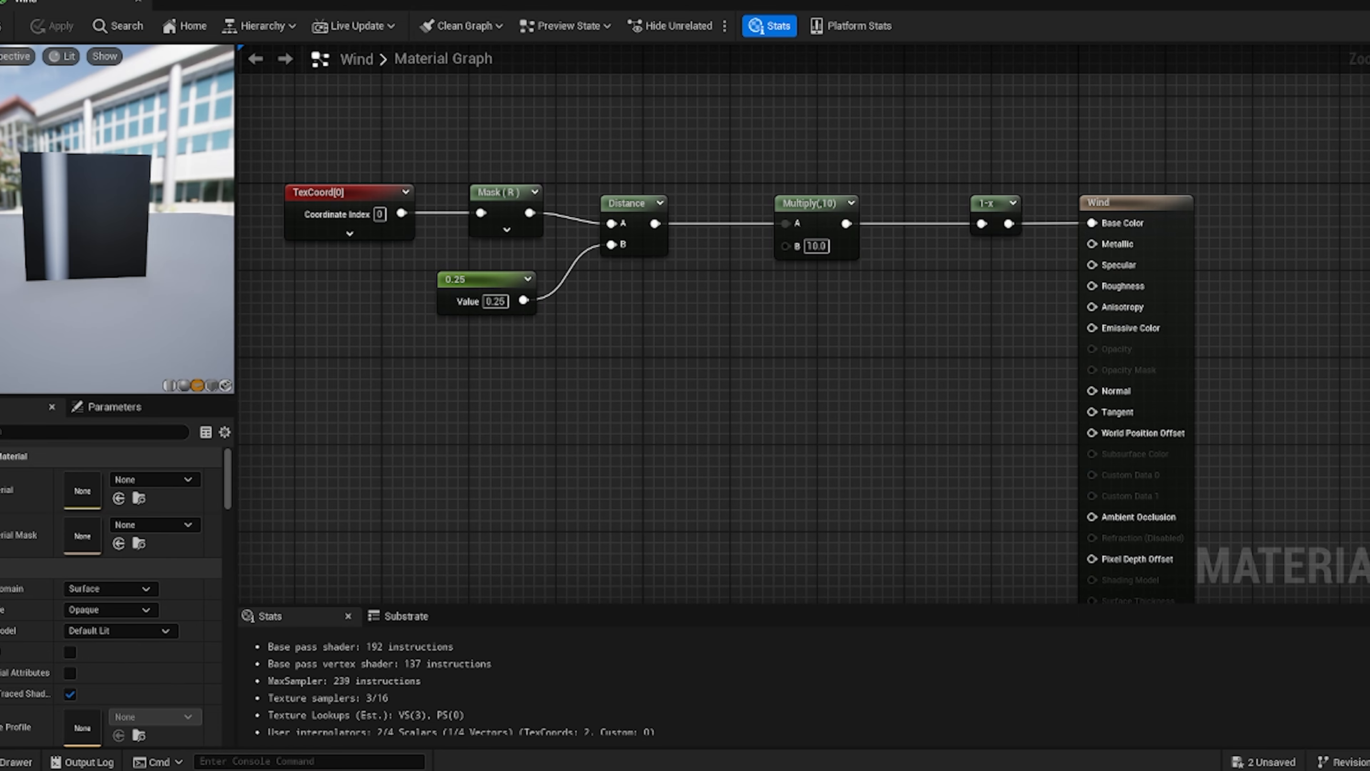
{"action": "scroll", "coordinate": [935, 373], "scroll_direction": "down", "scroll_amount": 2}
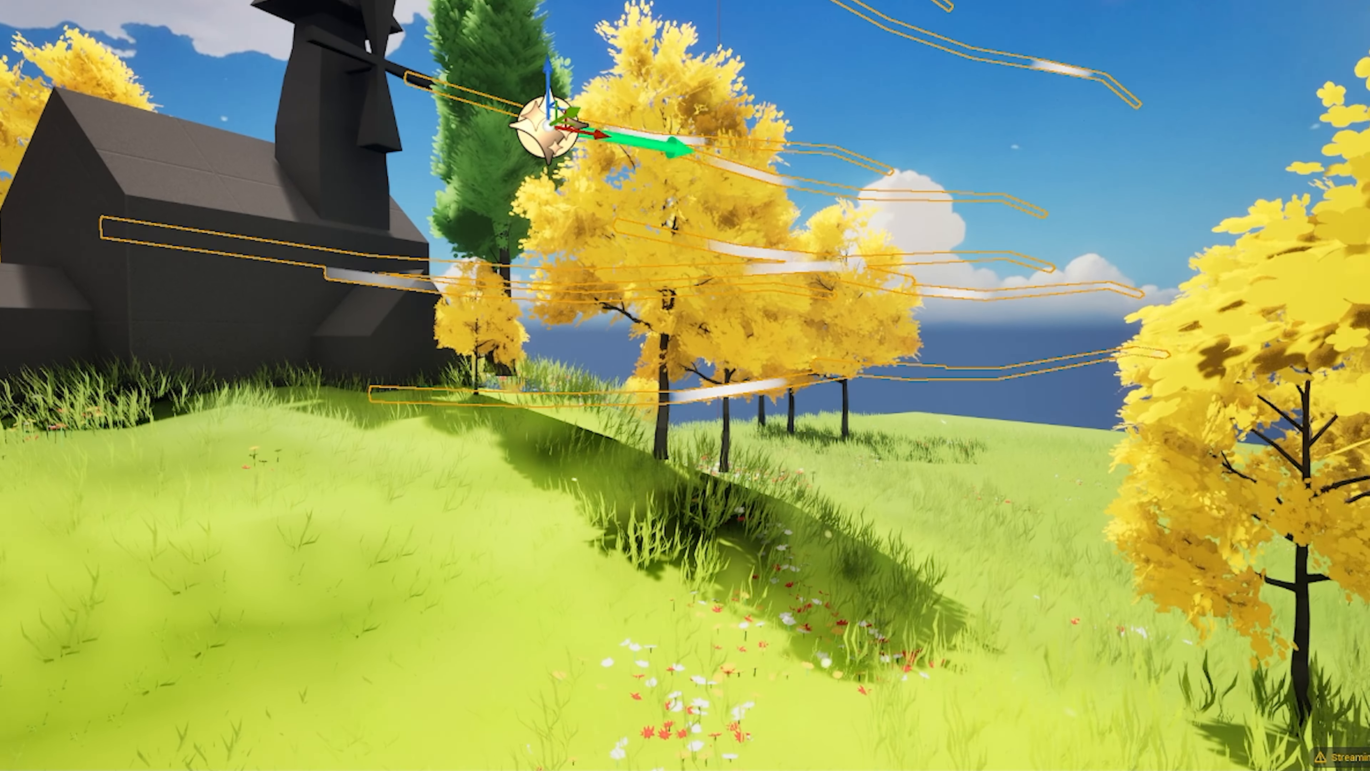
Step: Open WindAsset and the WindParticles Niagara system from the VFX folder, and show the emitter's Mesh Renderer settings
{"action": "key", "text": "ctrl+space"}
{"action": "double_click", "coordinate": [770, 546]}
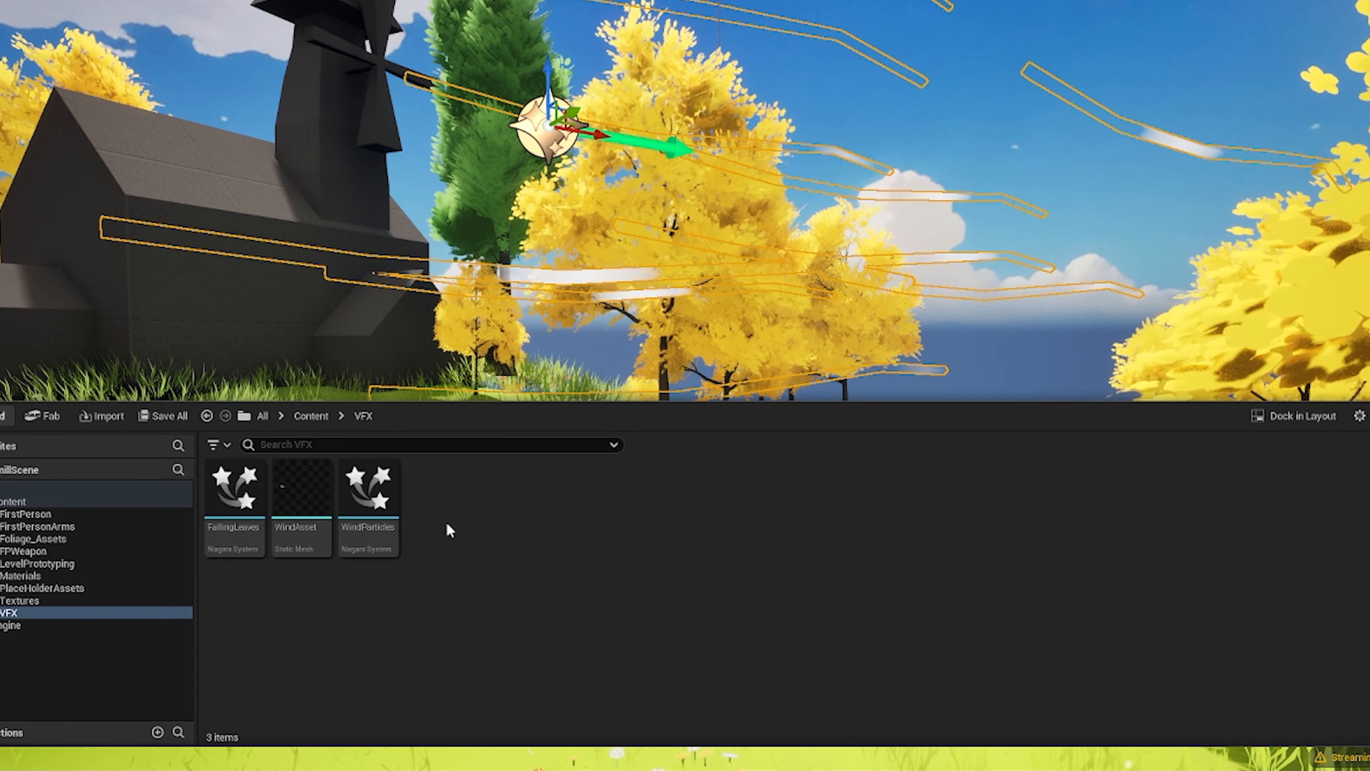
{"action": "double_click", "coordinate": [284, 492]}
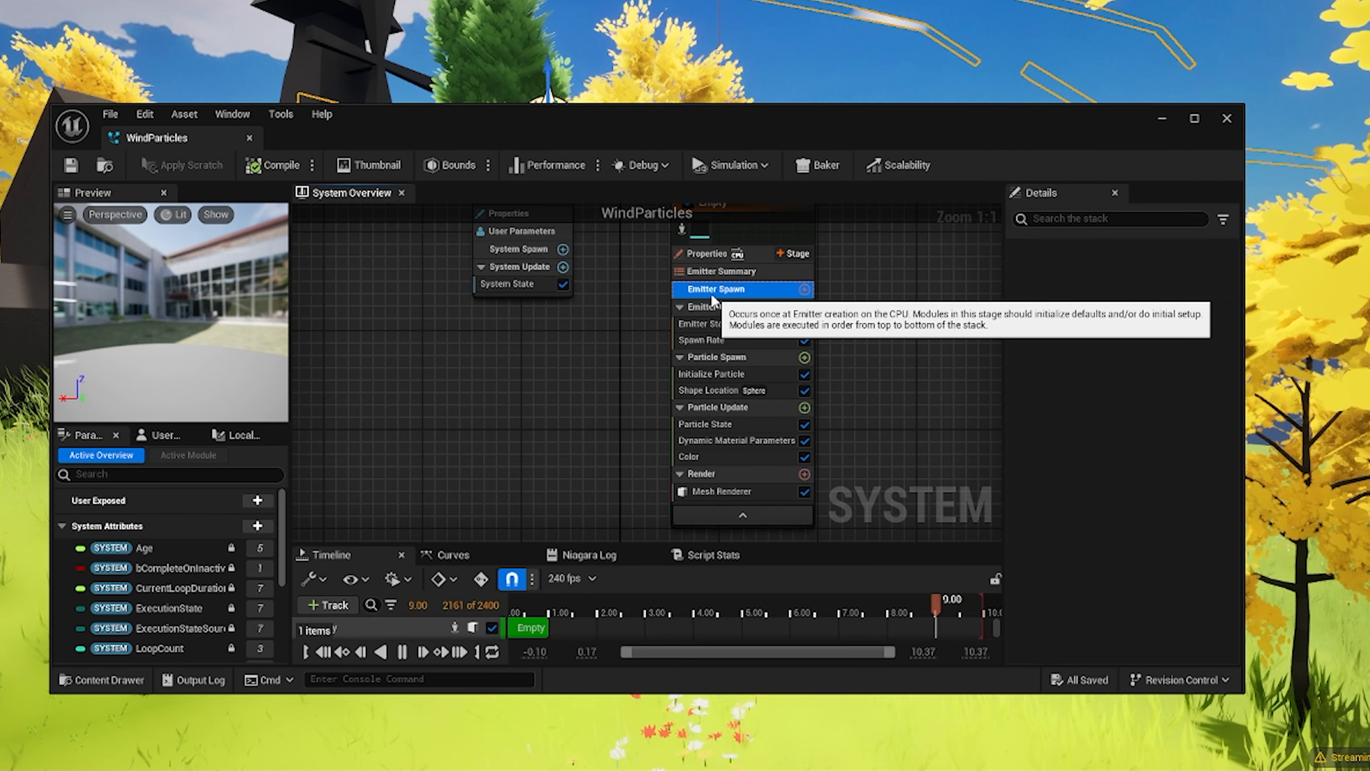
{"action": "left_click", "coordinate": [712, 291]}
{"action": "left_click", "coordinate": [722, 491]}
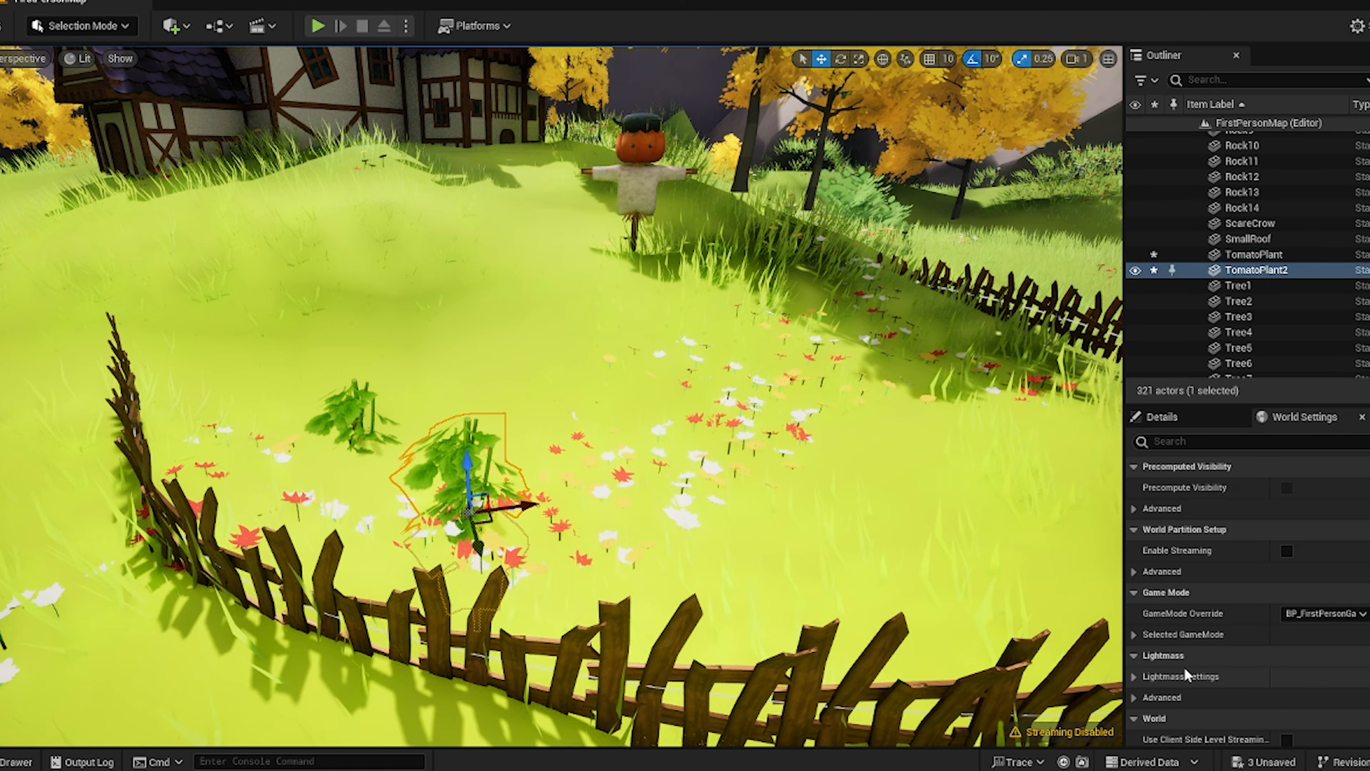
Step: Place a TomatoPlant mesh in the fenced garden and a Pumpkin mesh on the dirt mound from the EnvAssets folder
{"action": "key", "text": "ctrl+space"}
{"action": "left_click_drag", "start_coordinate": [1169, 586], "coordinate": [610, 362]}
{"action": "key", "text": "ctrl+space"}
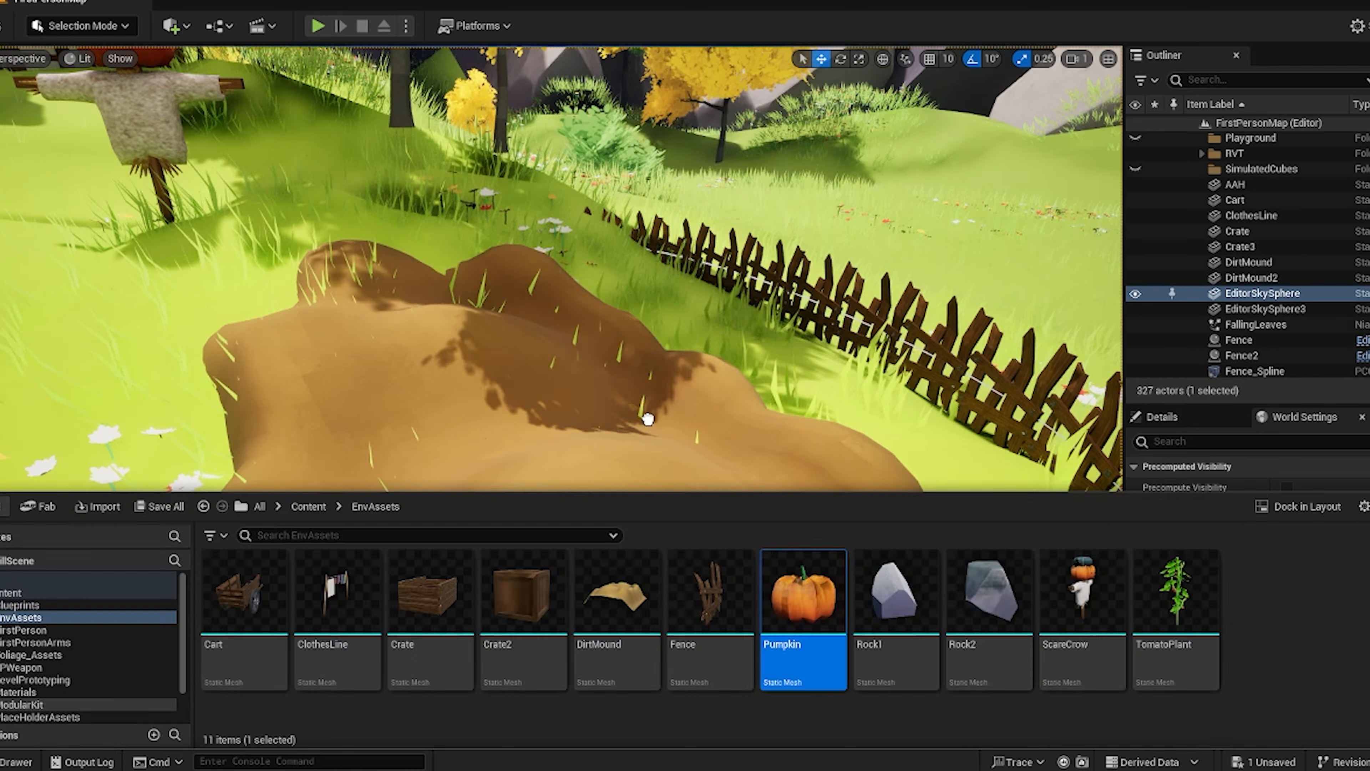
{"action": "left_click_drag", "start_coordinate": [802, 596], "coordinate": [493, 307]}
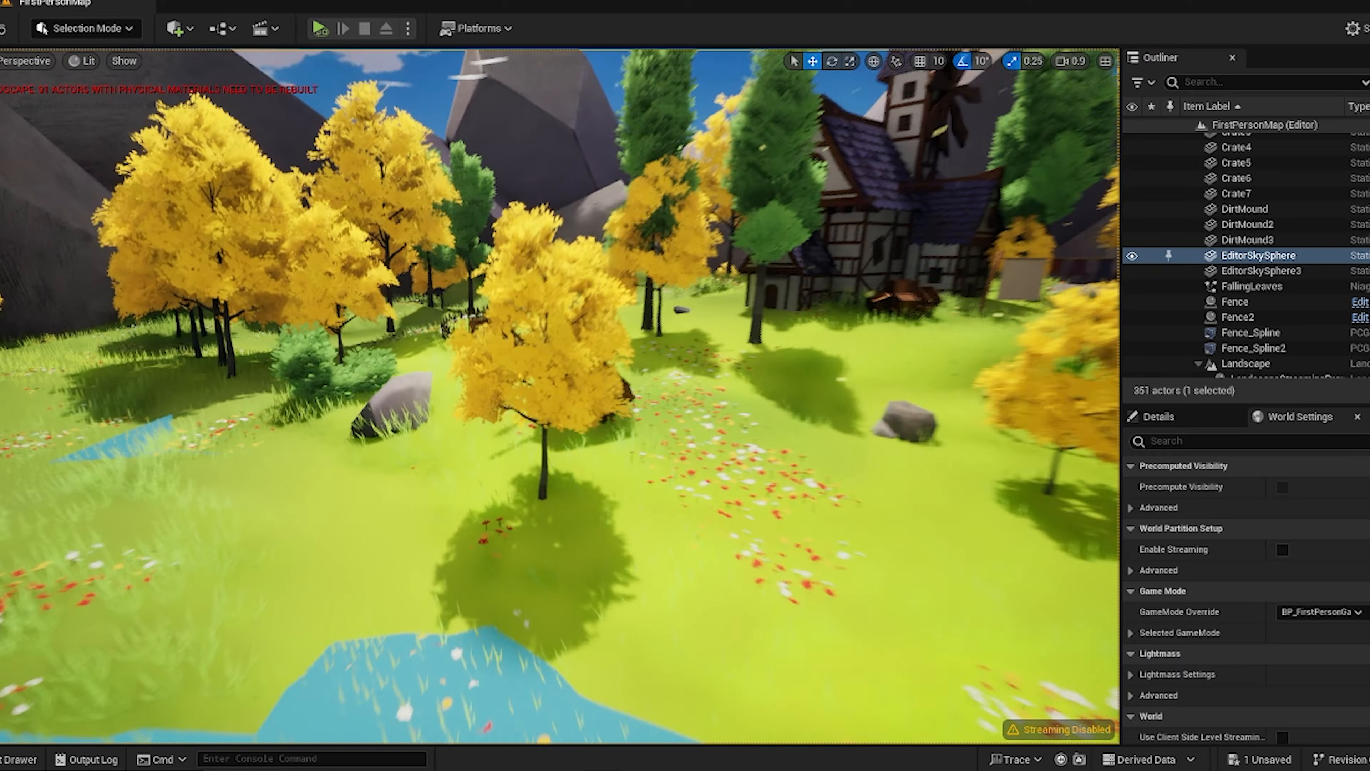
{"action": "right_click_drag", "start_coordinate": [559, 397], "coordinate": [507, 545]}
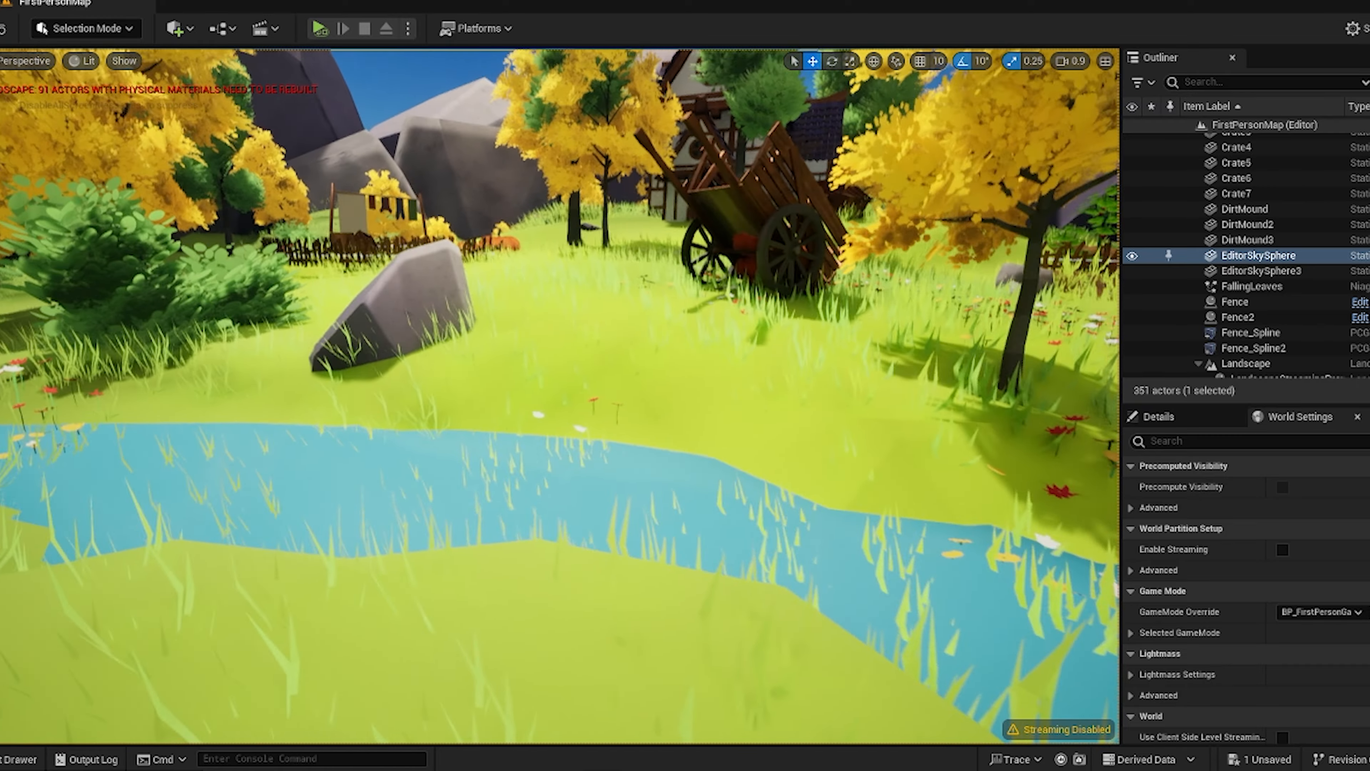